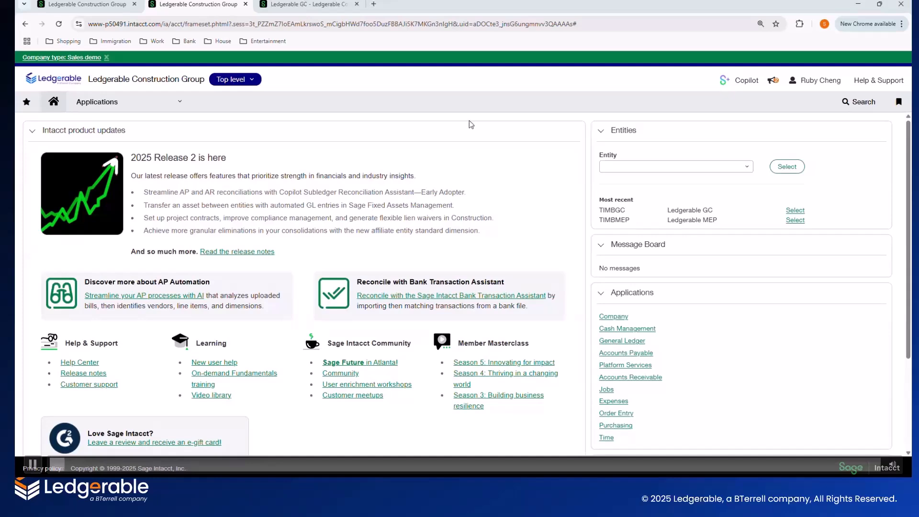
# Open the Cash Management bank transactions list and review the transactions' amounts, descriptions and reconciliation statuses.
pyautogui.click(160, 104)
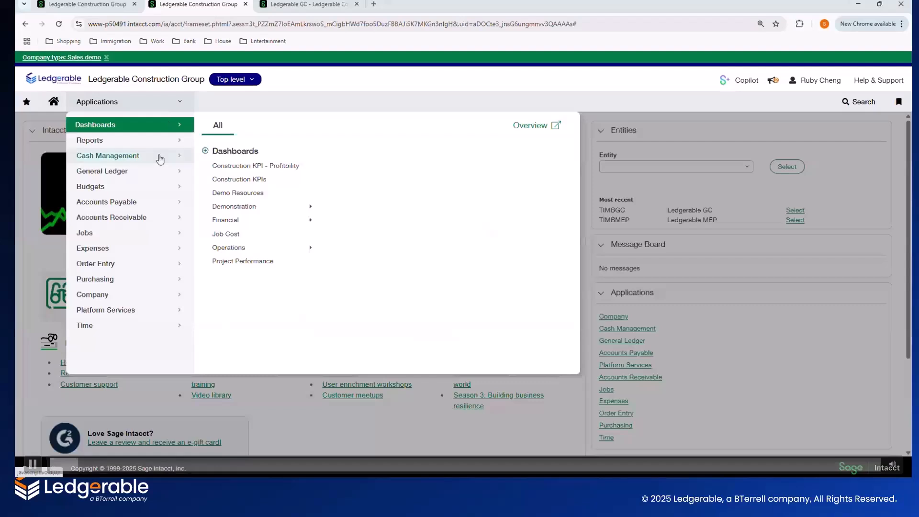
pyautogui.moveTo(160, 159)
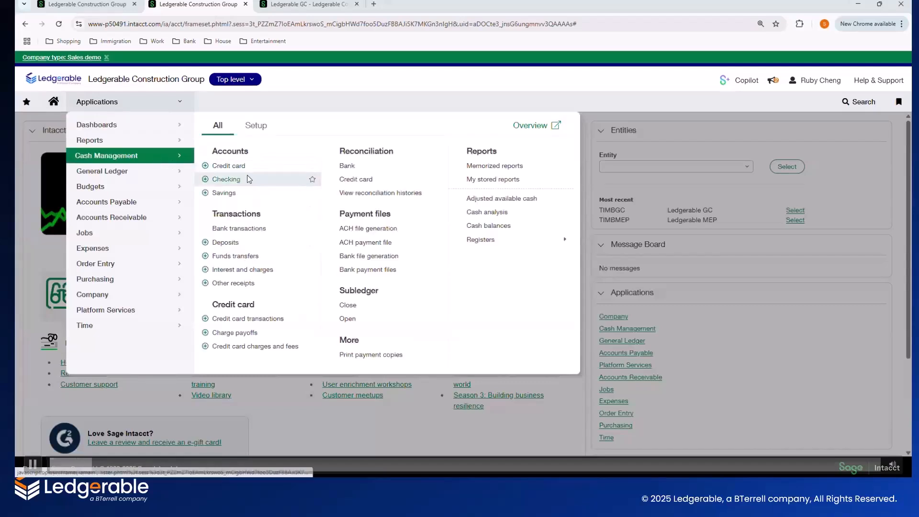
pyautogui.click(253, 229)
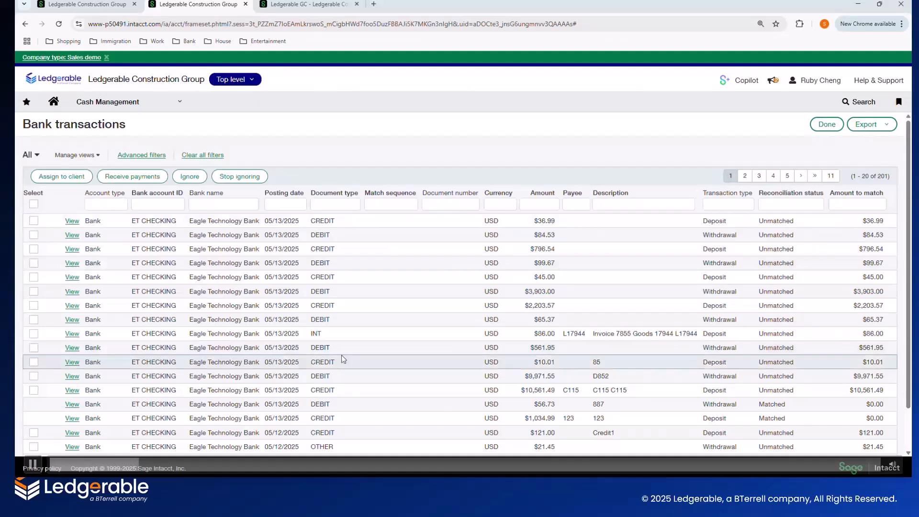
pyautogui.scroll(-1, 337, 360)
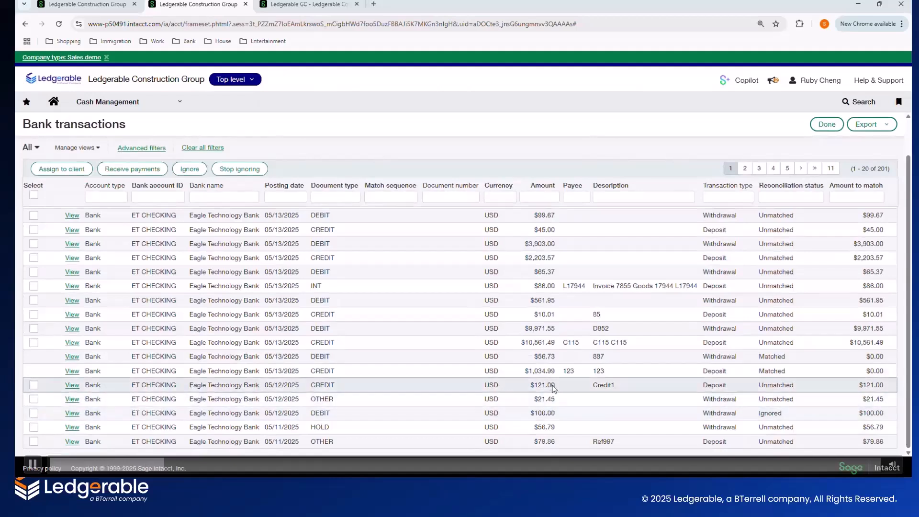
pyautogui.press('space')
pyautogui.press('space')
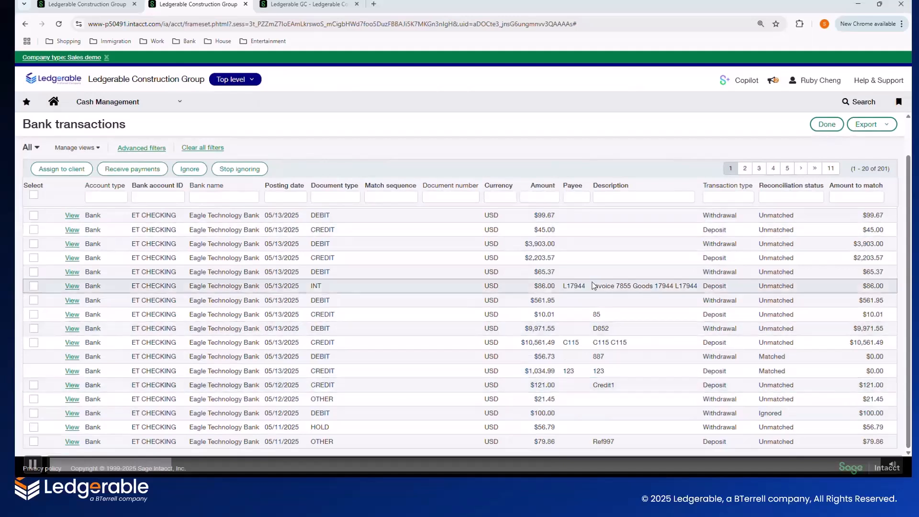
pyautogui.press('space')
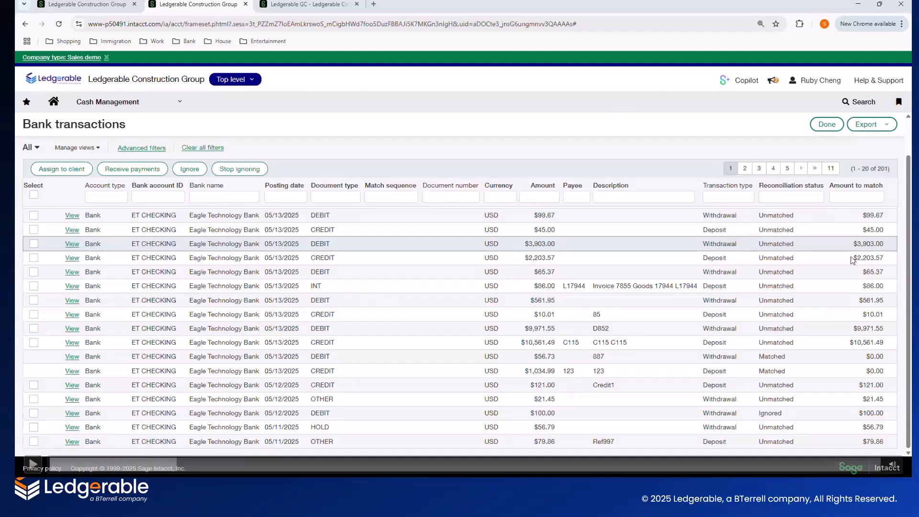
# View the details of the $10,561.49 bank deposit for payee C115, and open the checking accounts list.
pyautogui.click(72, 358)
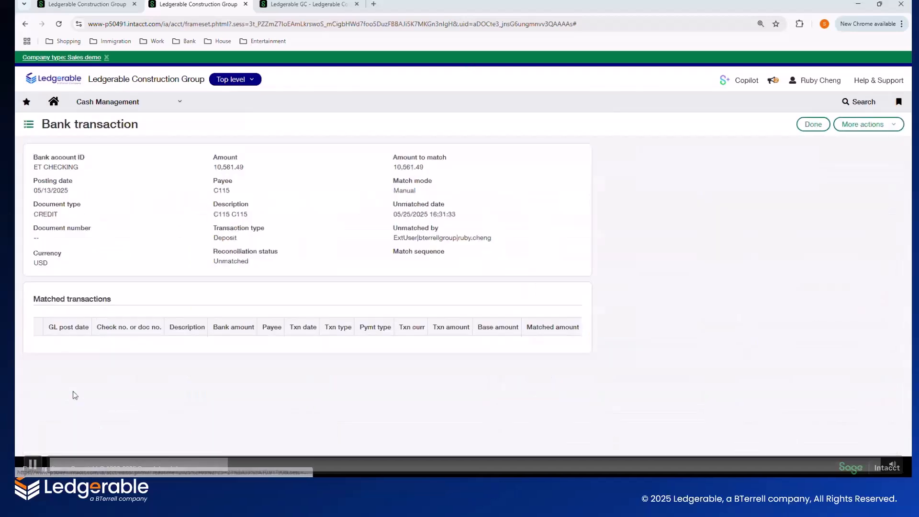
pyautogui.press('space')
pyautogui.press('space')
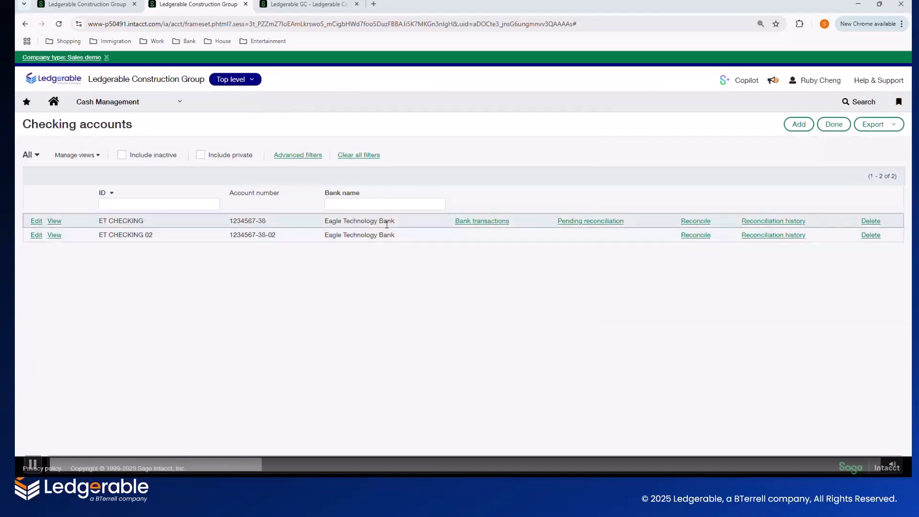
# Open the bank transactions of the ET CHECKING account and bring the unmatched entries into view.
pyautogui.click(471, 223)
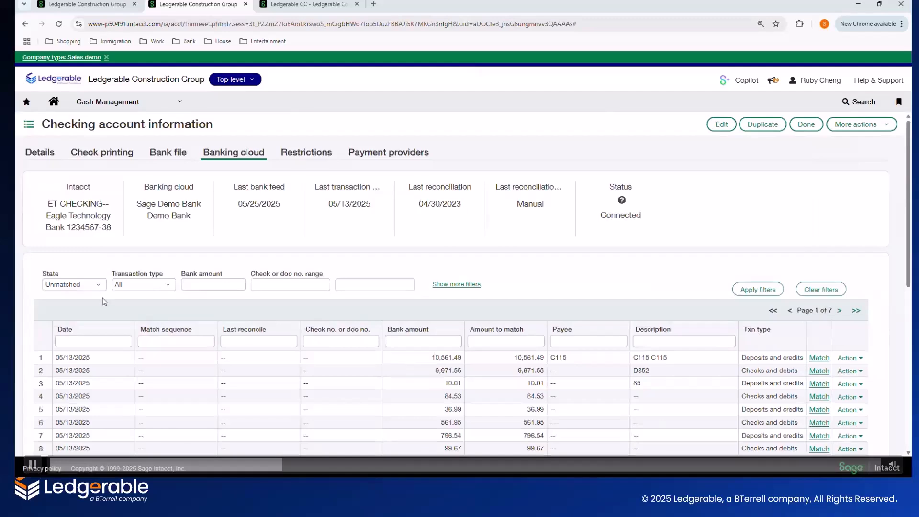
pyautogui.scroll(-1, 102, 298)
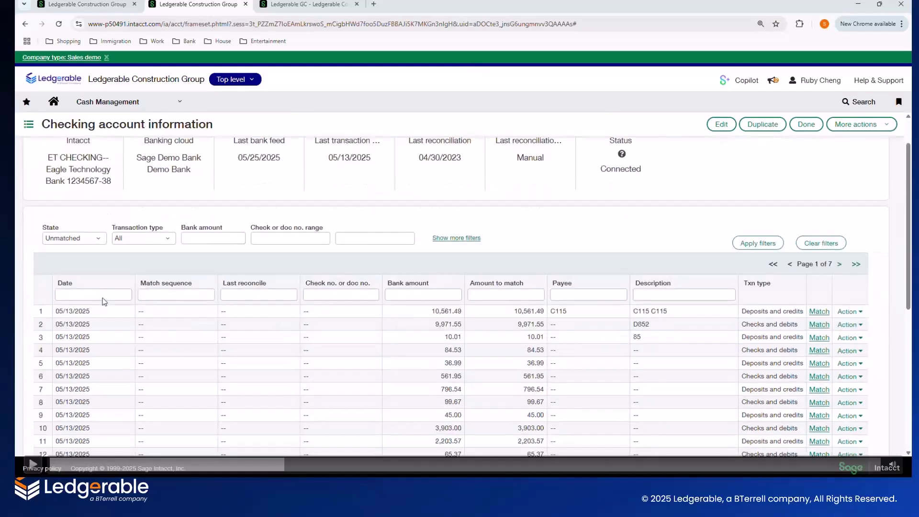
pyautogui.scroll(-1, 107, 302)
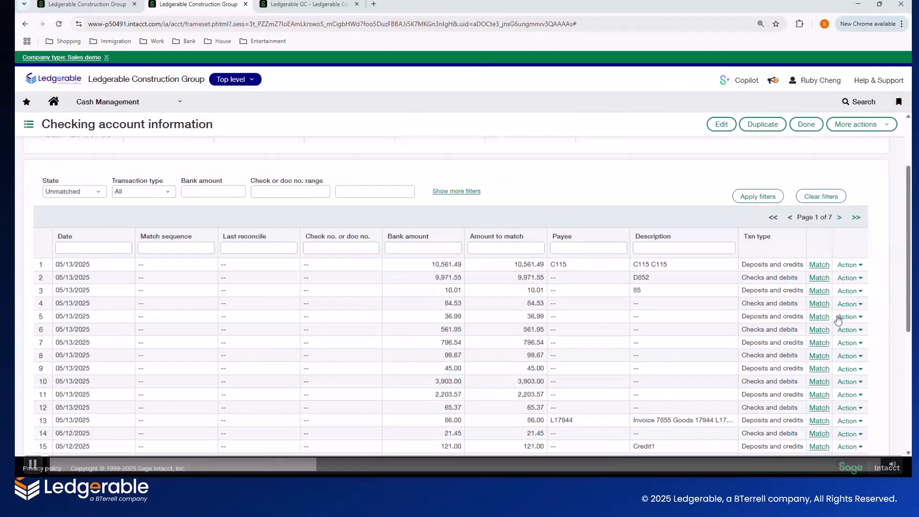
# Create and save an interest earned entry for the 36.99 bank deposit, using account 48000--Other Income, department ADMIN--Administration and location Ledgerable GC.
pyautogui.press('space')
pyautogui.click(848, 317)
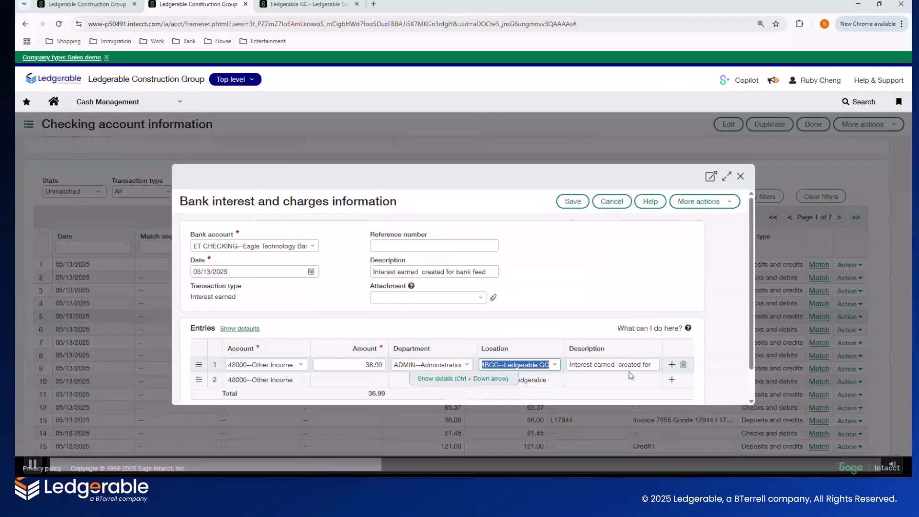
pyautogui.press('space')
pyautogui.click(578, 201)
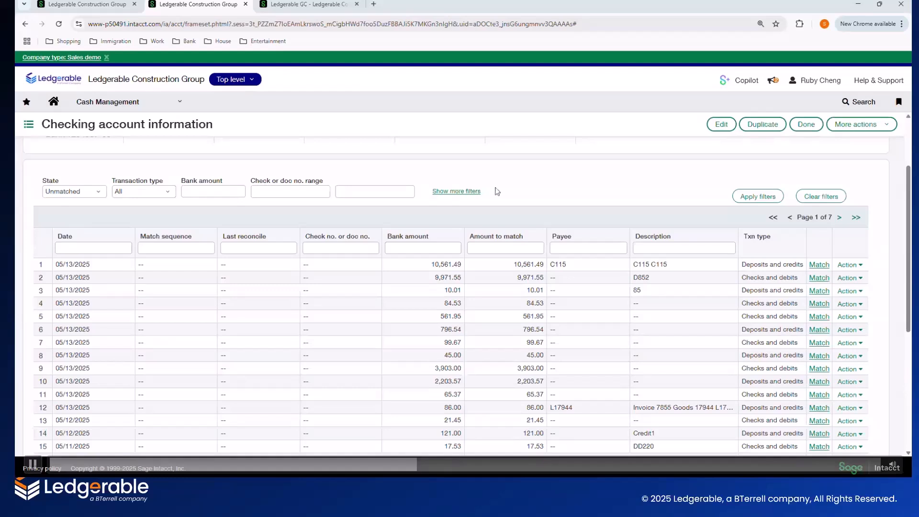
# Filter the account's bank transactions to the Matched state and check the 36.99 deposit.
pyautogui.click(96, 192)
pyautogui.click(65, 220)
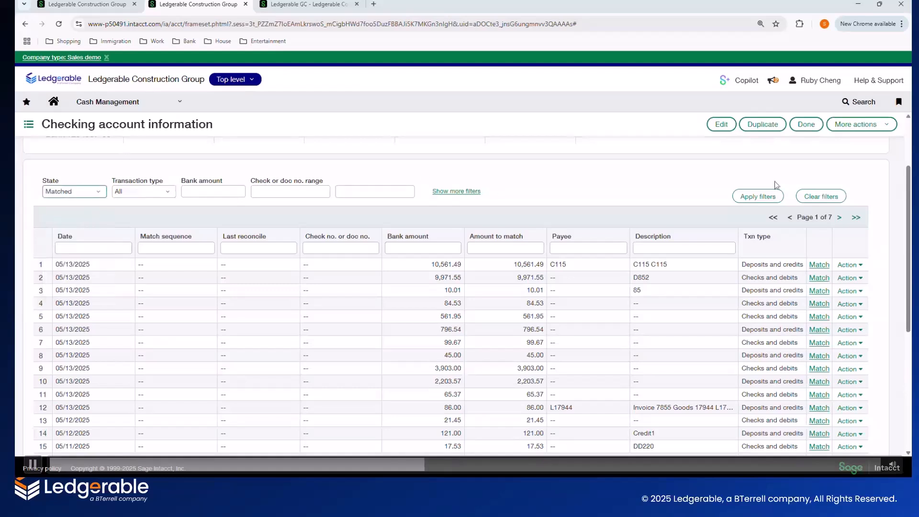
pyautogui.click(765, 194)
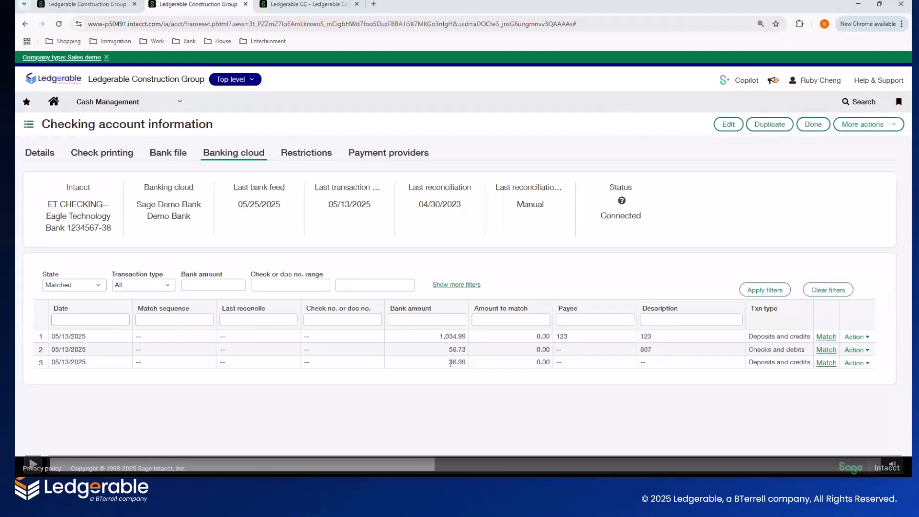
pyautogui.moveTo(450, 363); pyautogui.dragTo(467, 366)
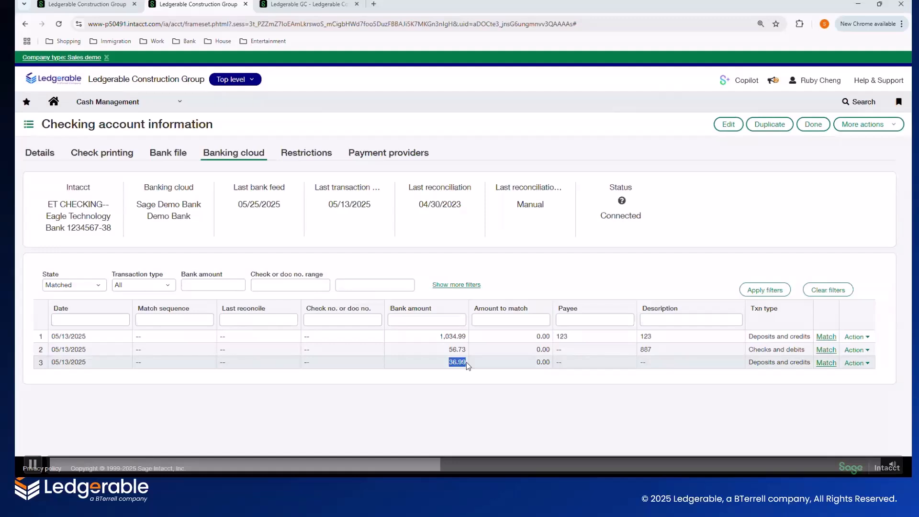
pyautogui.click(467, 362)
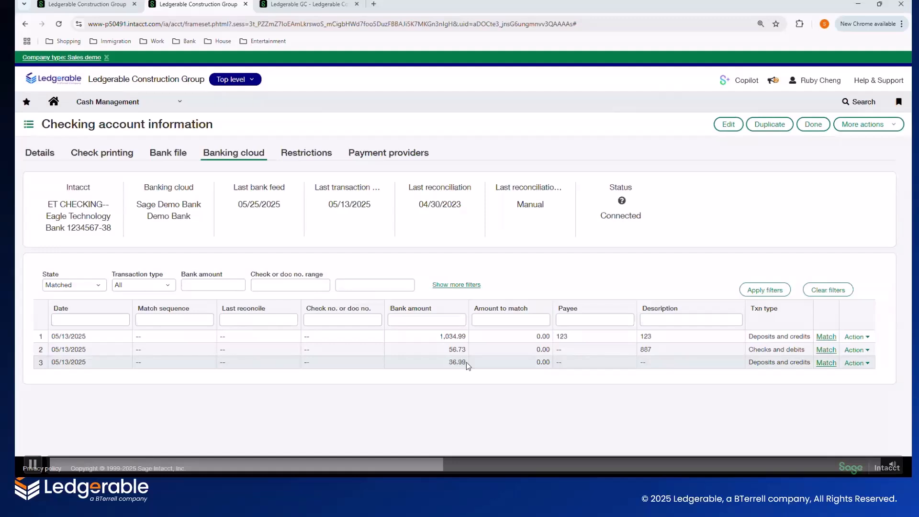
pyautogui.click(835, 293)
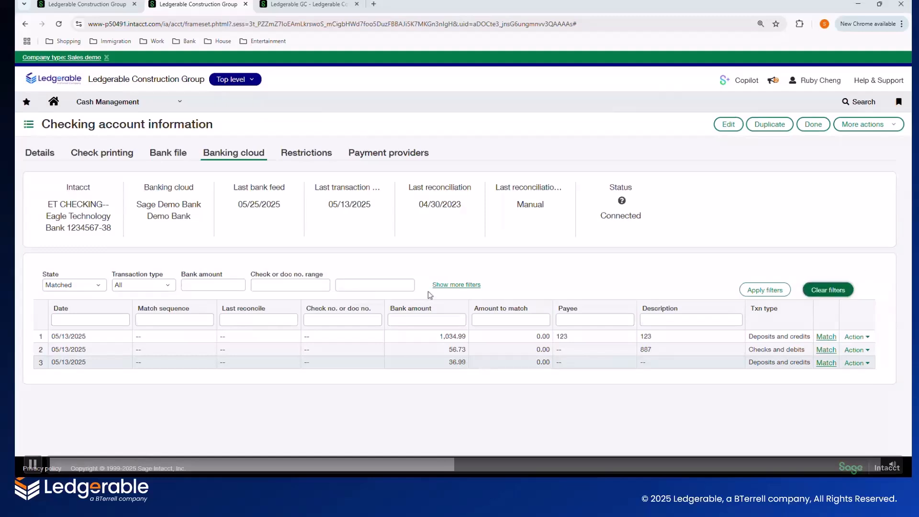
# Start a bank reconciliation for the ET CHECKING--Eagle Technology Bank account and continue to its transactions.
pyautogui.click(180, 105)
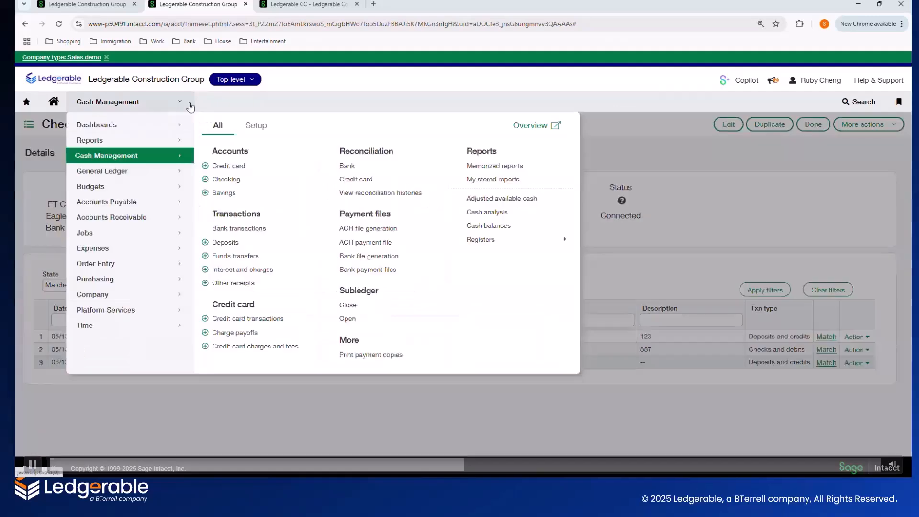
pyautogui.click(362, 162)
pyautogui.click(382, 210)
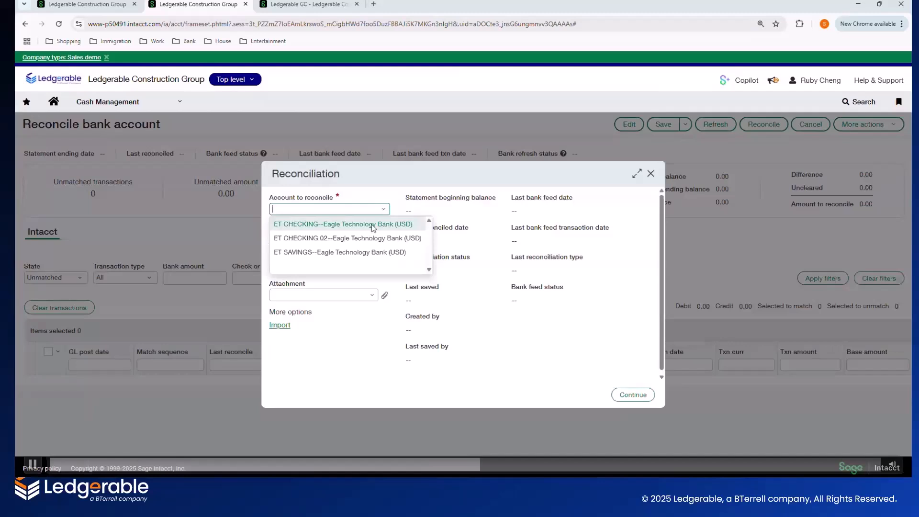
pyautogui.click(373, 227)
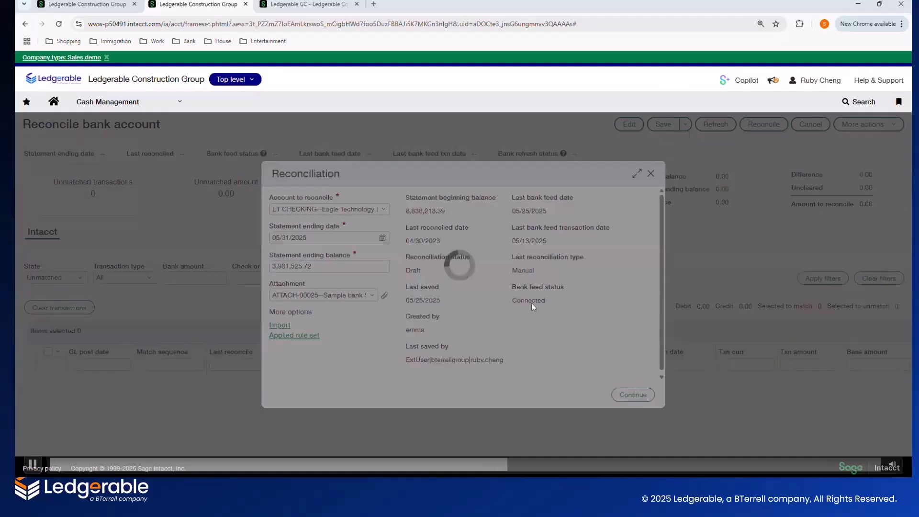
pyautogui.press('space')
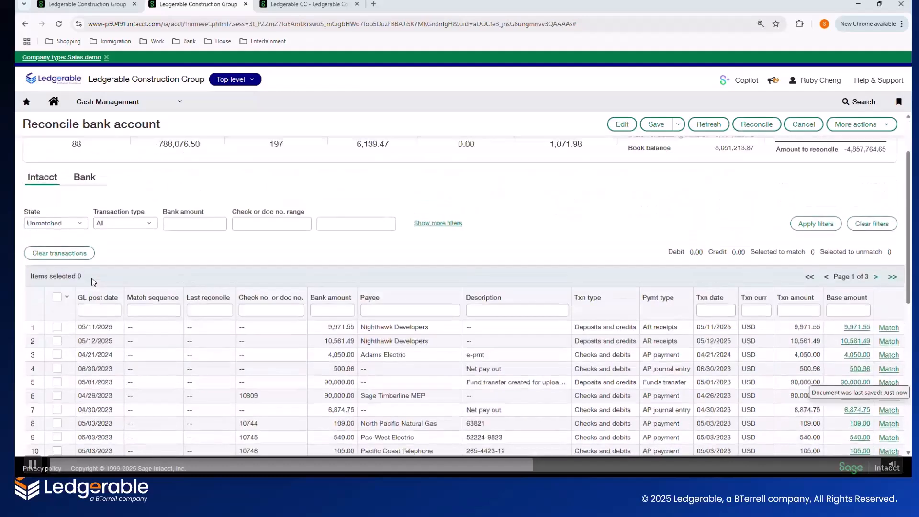
# Review the unmatched Intacct transactions and the unmatched bank transactions through their last page, returning to the first bank page.
pyautogui.press('space')
pyautogui.press('space')
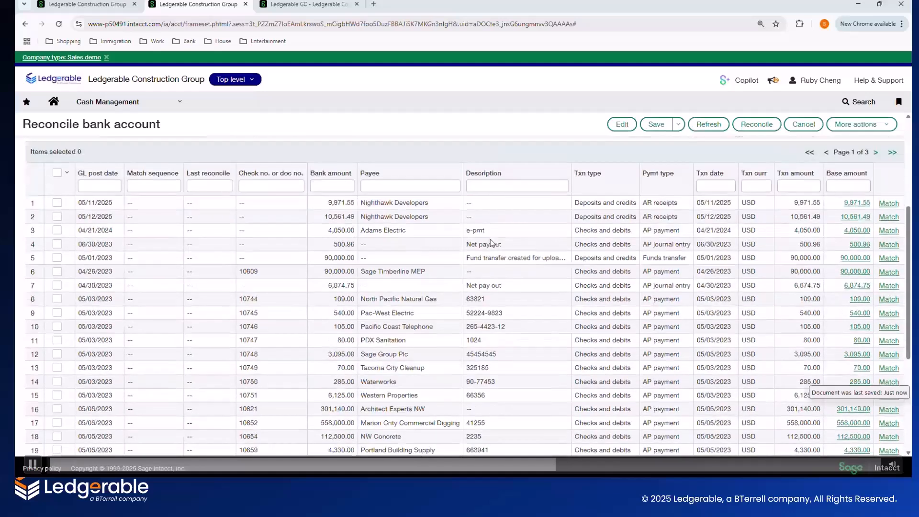
pyautogui.press('space')
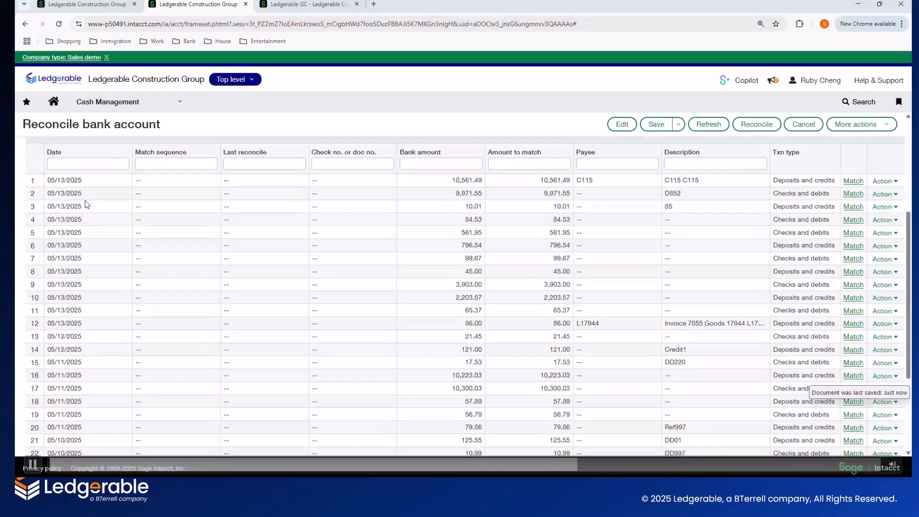
pyautogui.press('space')
pyautogui.press('space')
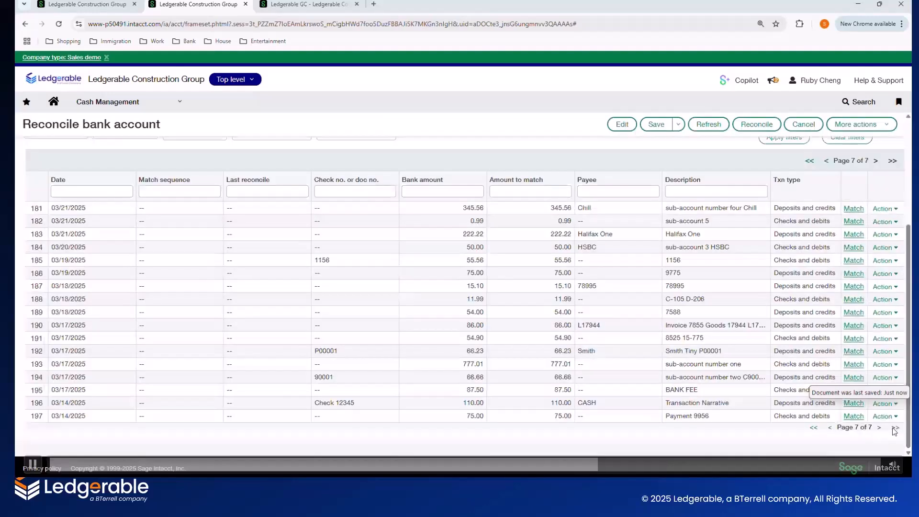
pyautogui.press('space')
pyautogui.press('space')
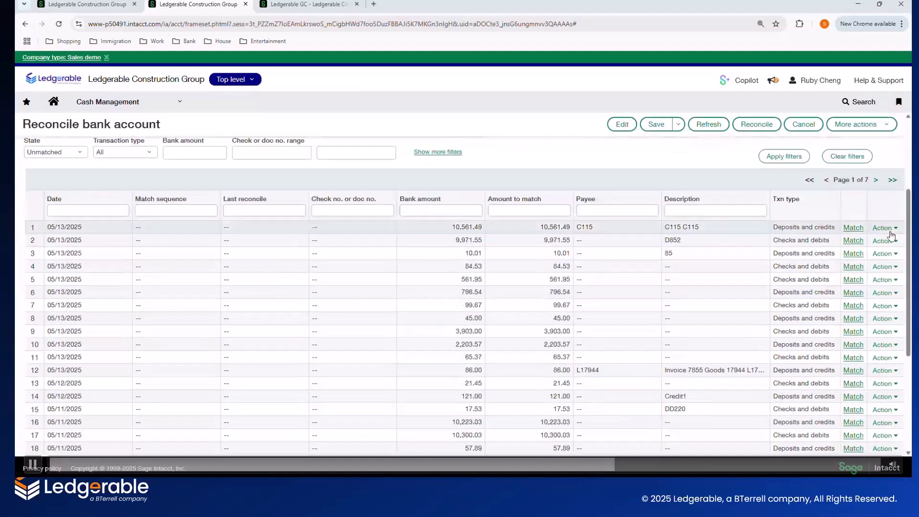
# Start matching the 10,561.49 bank deposit for C115 and select the 05/12/2025 Nighthawk Developers AR receipt of the same amount.
pyautogui.press('space')
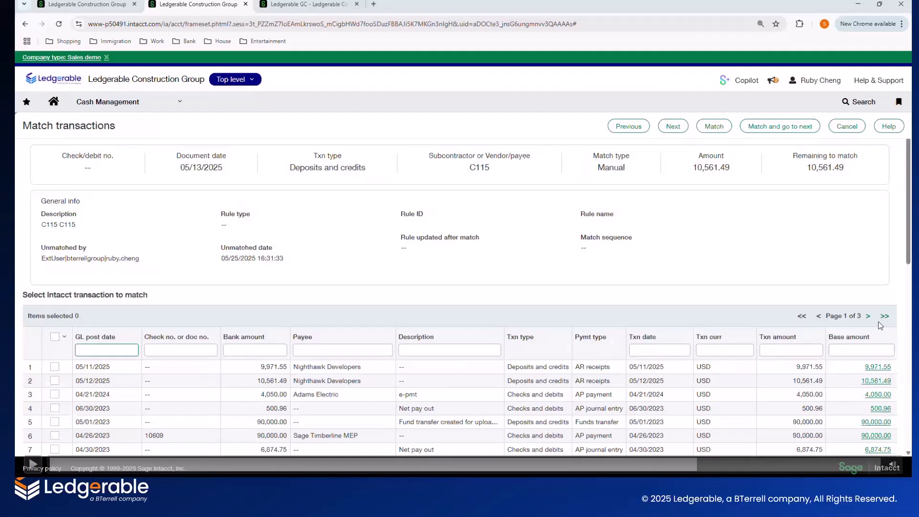
pyautogui.press('space')
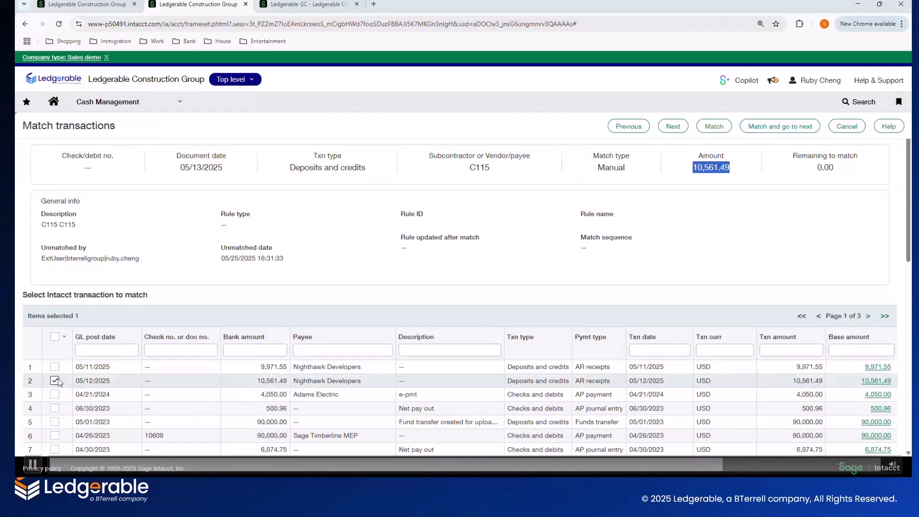
pyautogui.press('space')
pyautogui.click(730, 204)
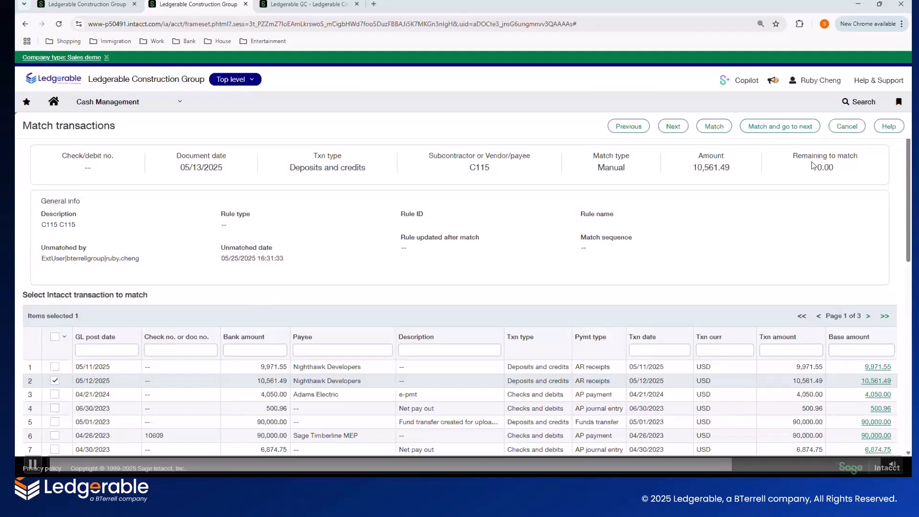
# Check the remaining amount and the matched-to list, and match the bank deposit to the selected receipt.
pyautogui.moveTo(792, 156); pyautogui.dragTo(868, 165)
pyautogui.click(867, 165)
pyautogui.scroll(-10, 584, 302)
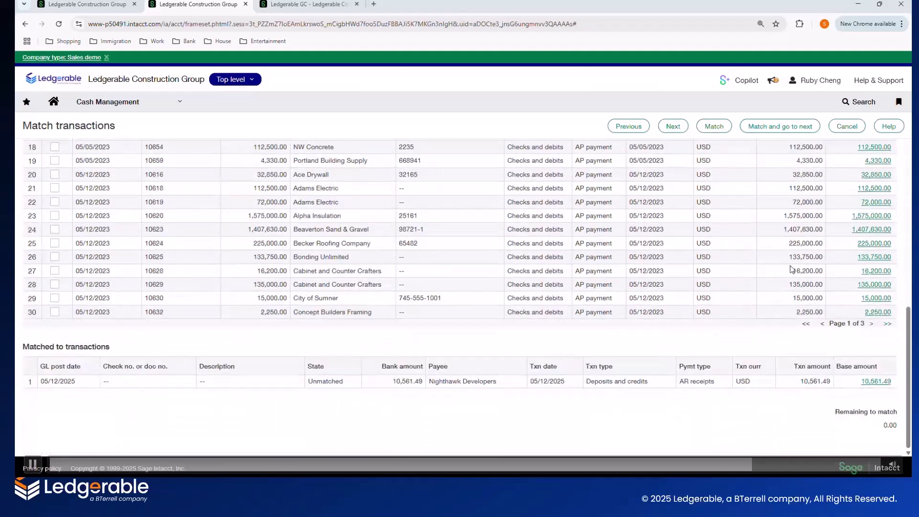
pyautogui.scroll(1, 791, 269)
pyautogui.scroll(10, 791, 269)
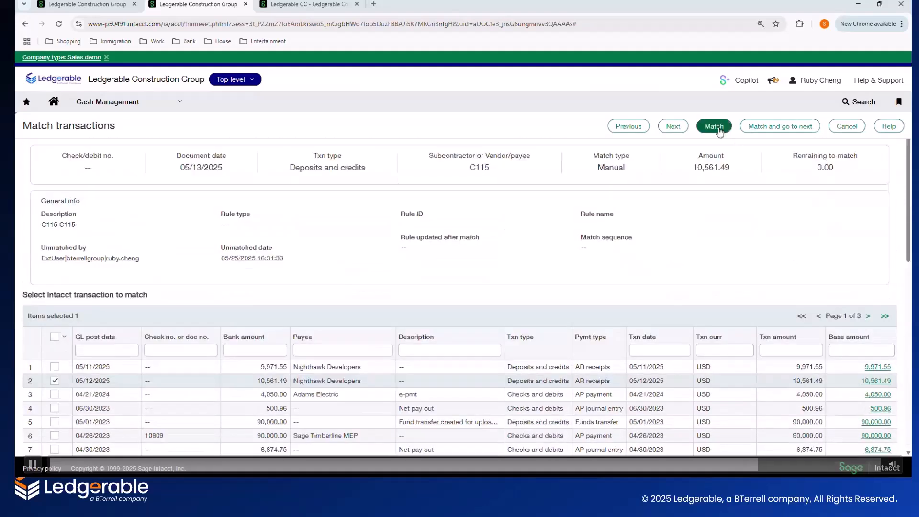
pyautogui.click(713, 126)
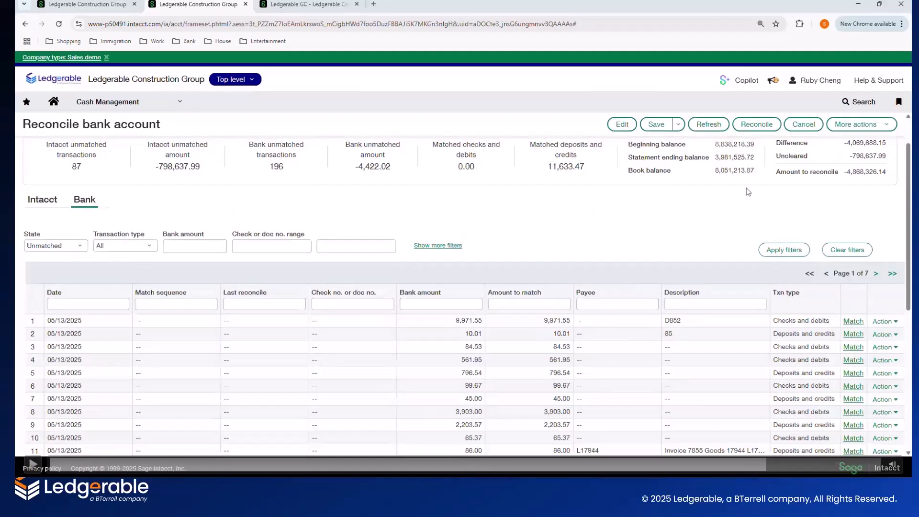
# Filter the reconciliation's bank and Intacct transactions to the Matched state and check the Nighthawk Developers receipt.
pyautogui.press('space')
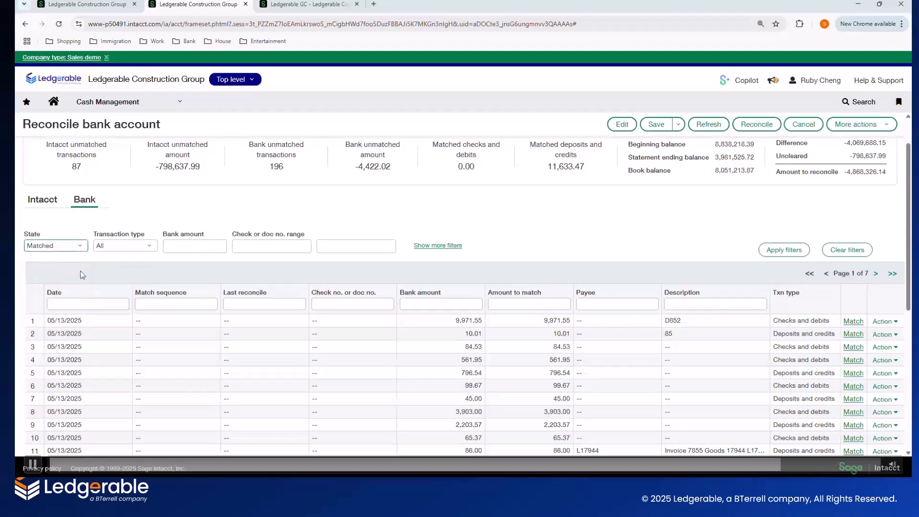
pyautogui.press('space')
pyautogui.press('space')
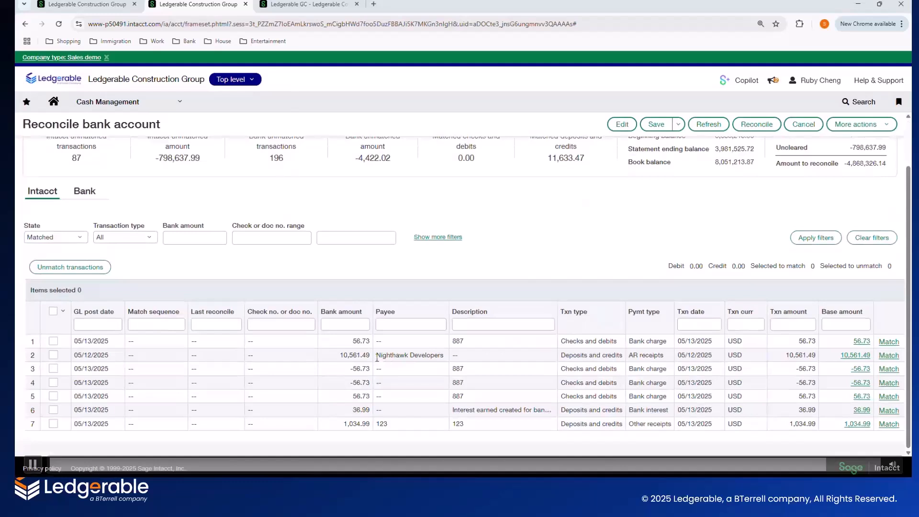
pyautogui.moveTo(376, 355); pyautogui.dragTo(455, 357)
pyautogui.click(453, 356)
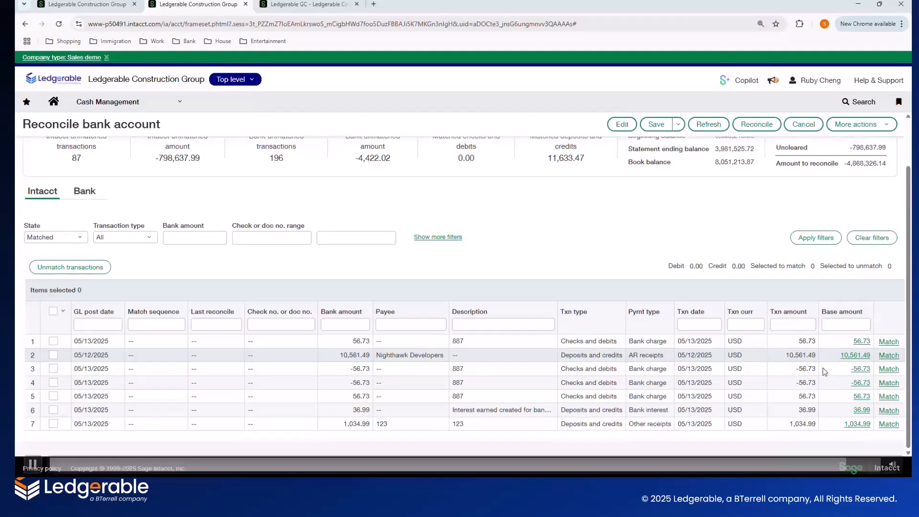
pyautogui.click(271, 325)
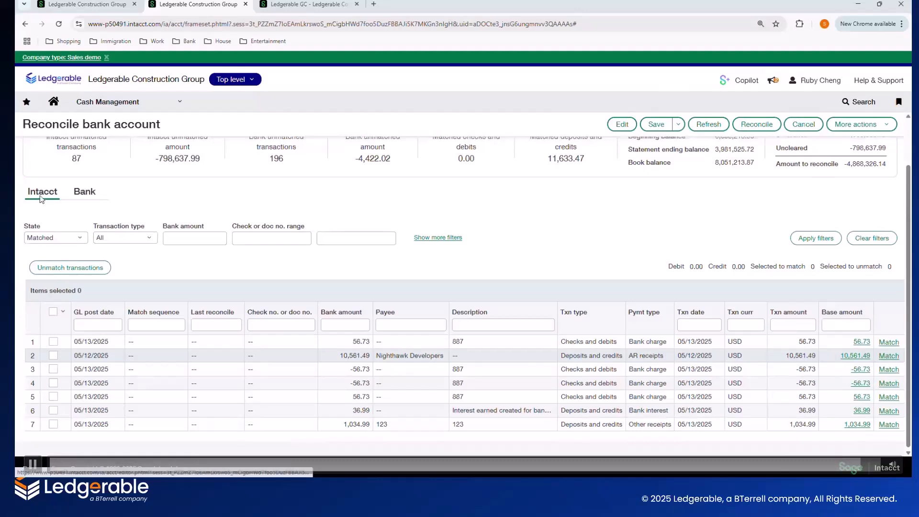
pyautogui.scroll(1, 41, 199)
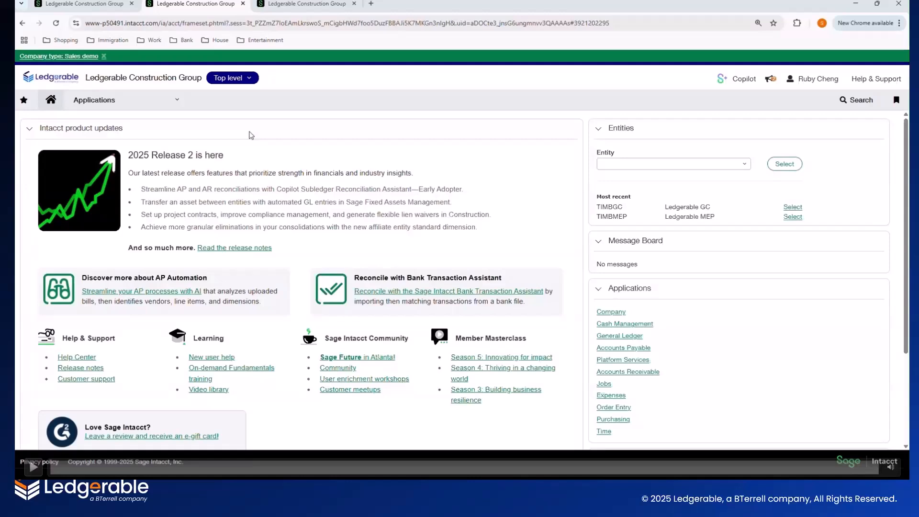
# Open the Cash Management list of matching and creation rules and open the Simple Rule1 match rule for editing.
pyautogui.click(175, 104)
pyautogui.click(175, 155)
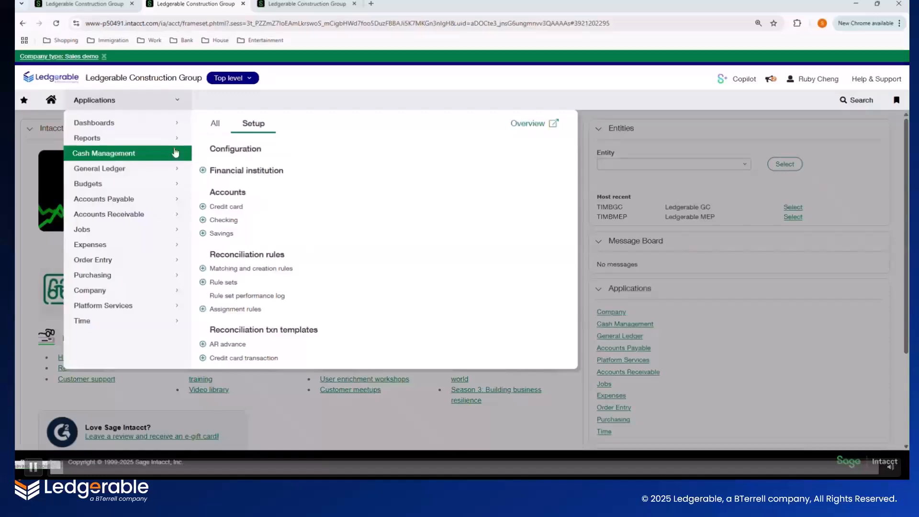
pyautogui.click(216, 126)
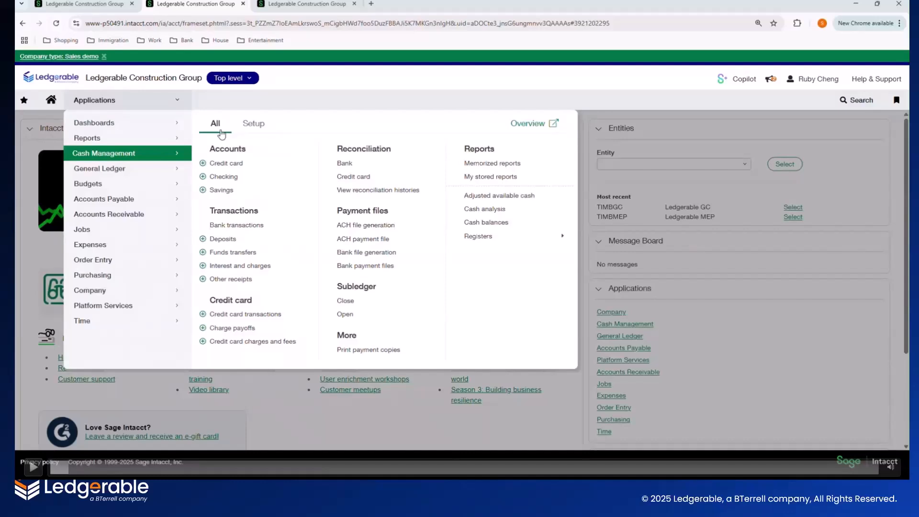
pyautogui.click(254, 125)
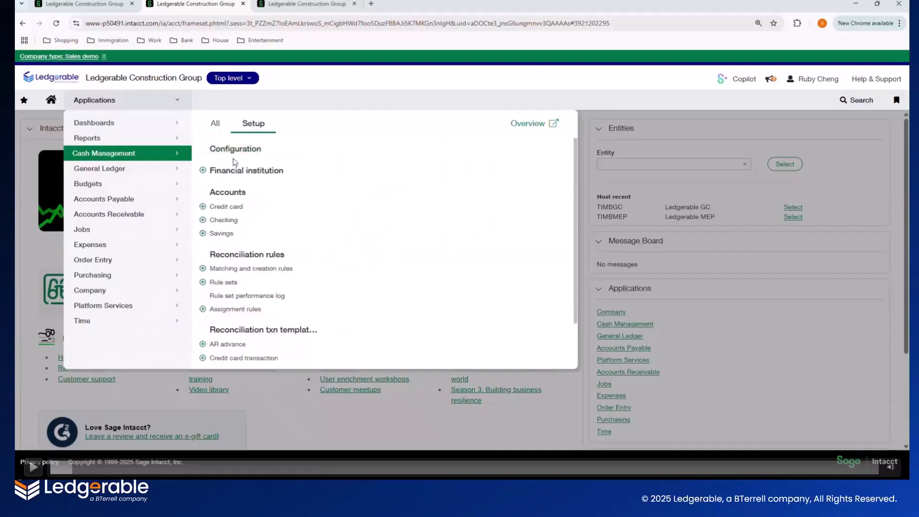
pyautogui.click(252, 270)
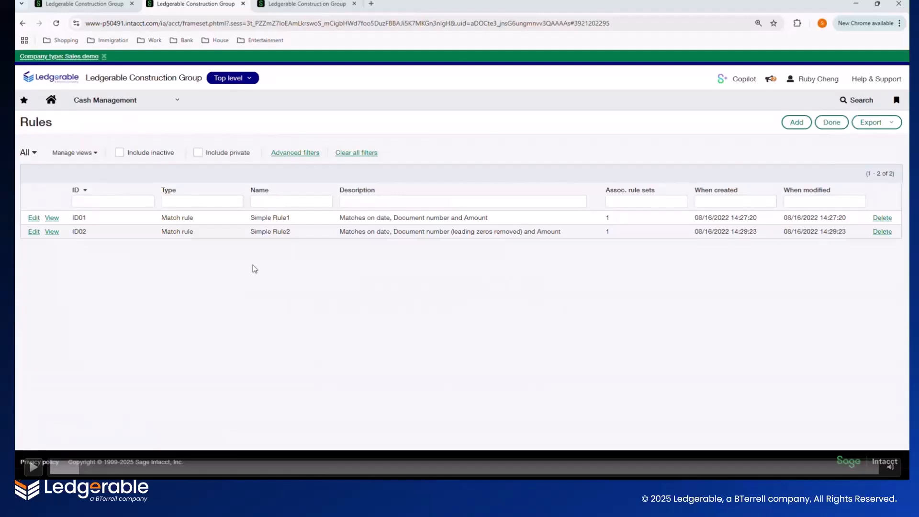
pyautogui.click(37, 221)
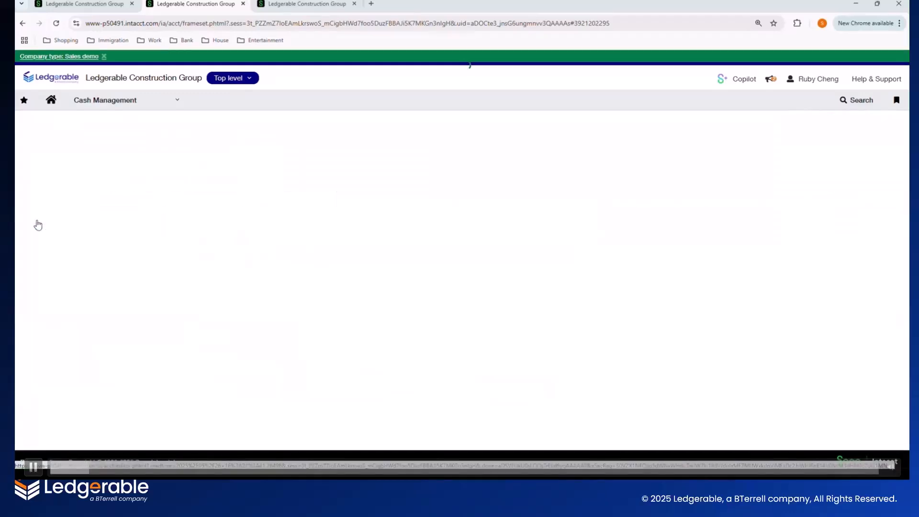
# Examine the rule's transaction filters, grouping options and matching conditions.
pyautogui.scroll(-3, 192, 216)
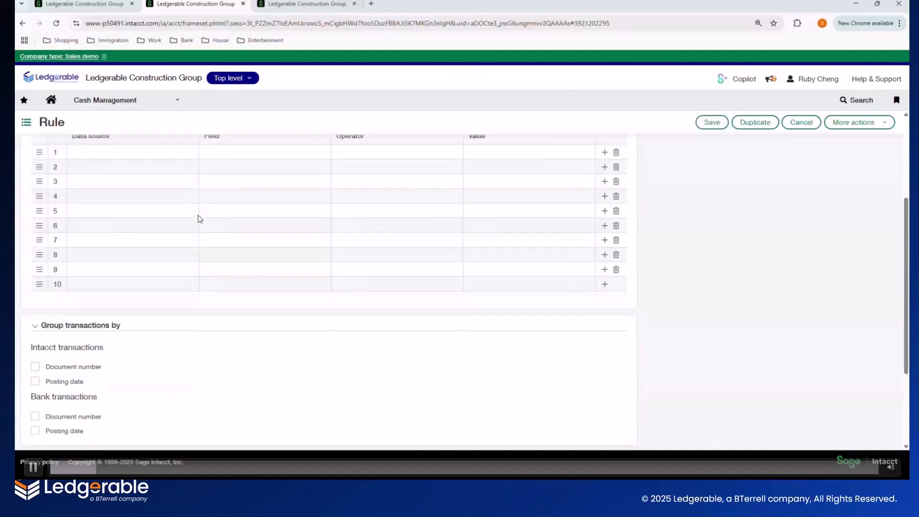
pyautogui.scroll(-3, 200, 219)
pyautogui.scroll(4, 200, 219)
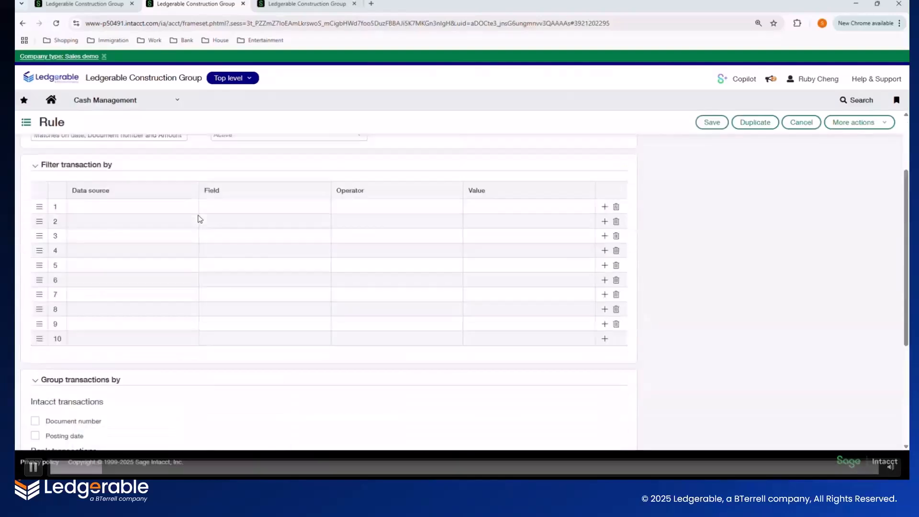
pyautogui.scroll(2, 200, 219)
pyautogui.scroll(-1, 670, 211)
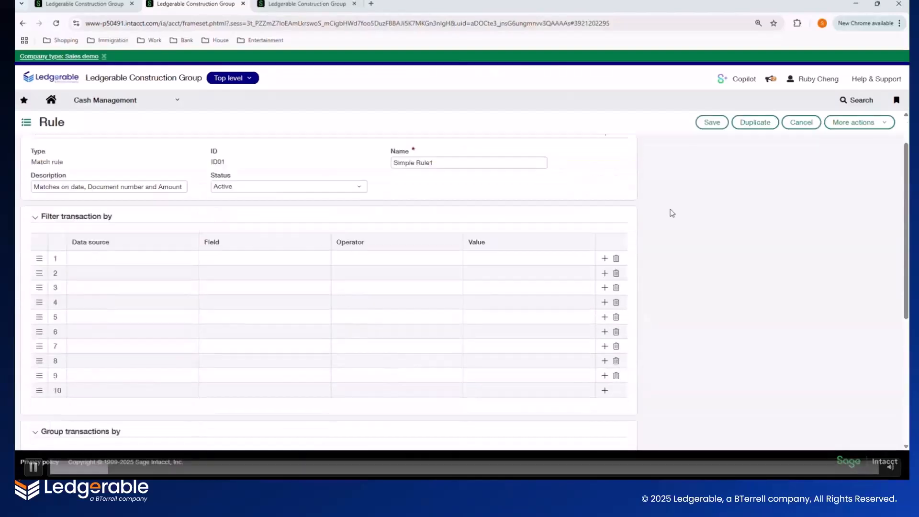
pyautogui.scroll(-5, 671, 212)
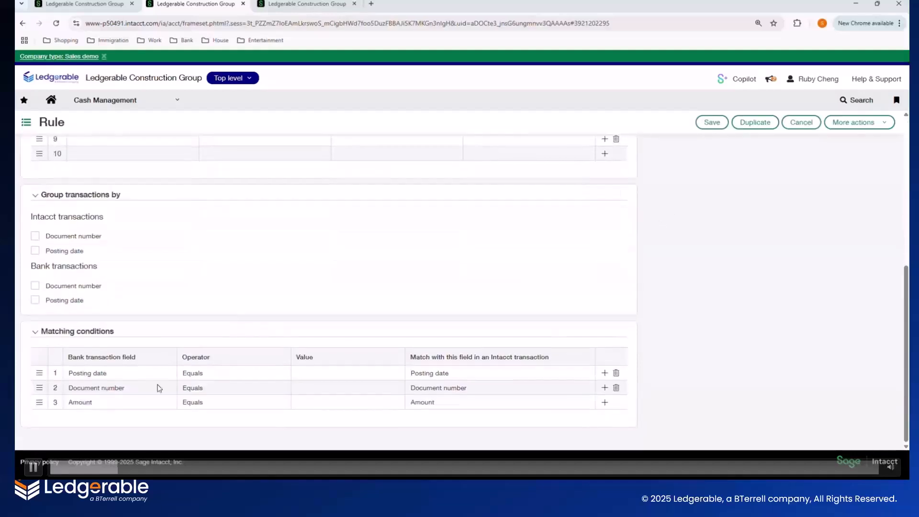
pyautogui.press('space')
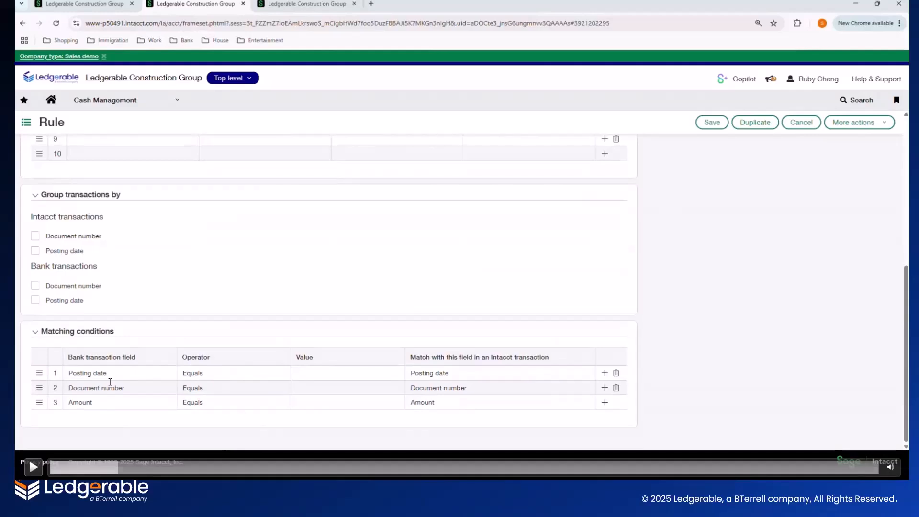
pyautogui.press('space')
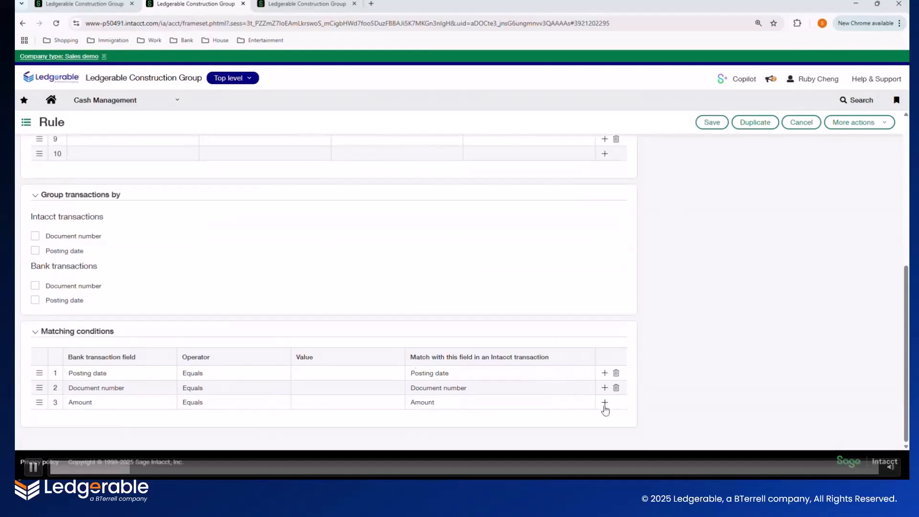
# Try adding a fourth matching condition row, check the available bank transaction fields, and cancel the rule changes.
pyautogui.press('space')
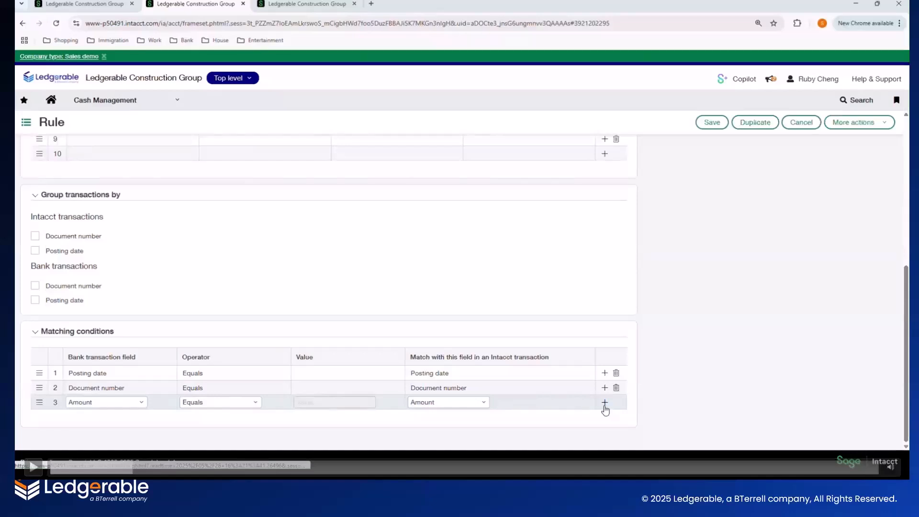
pyautogui.press('space')
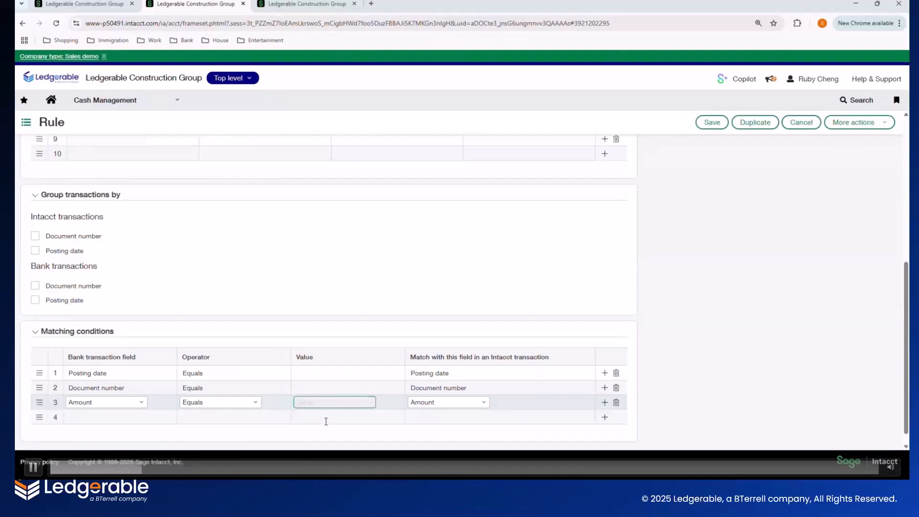
pyautogui.press('space')
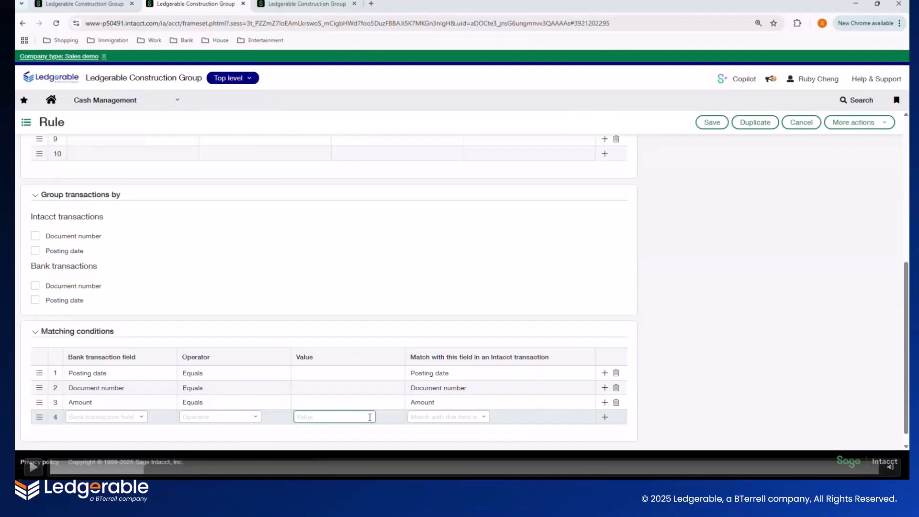
pyautogui.click(444, 417)
pyautogui.click(484, 418)
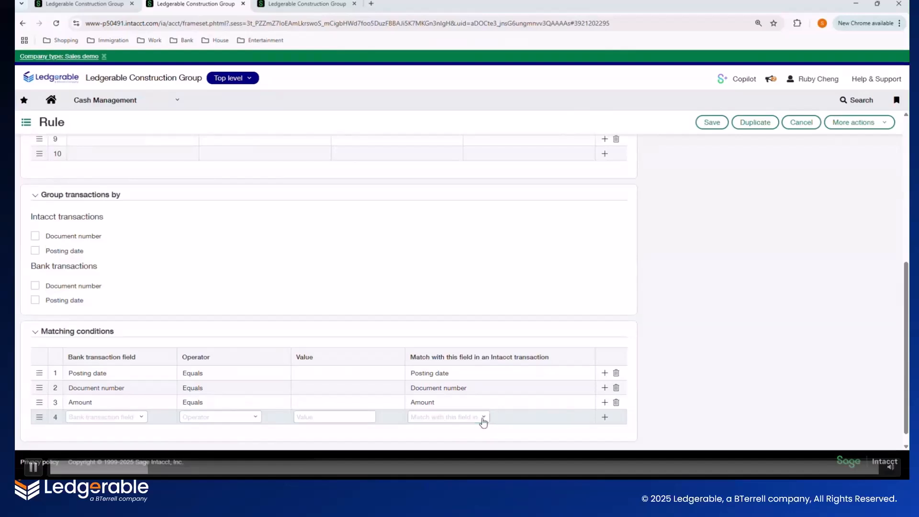
pyautogui.click(483, 418)
pyautogui.click(144, 418)
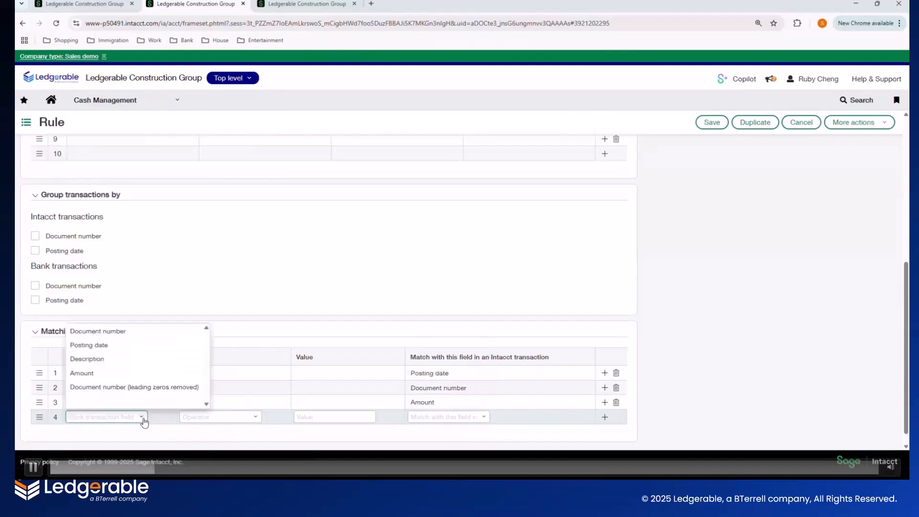
pyautogui.click(140, 420)
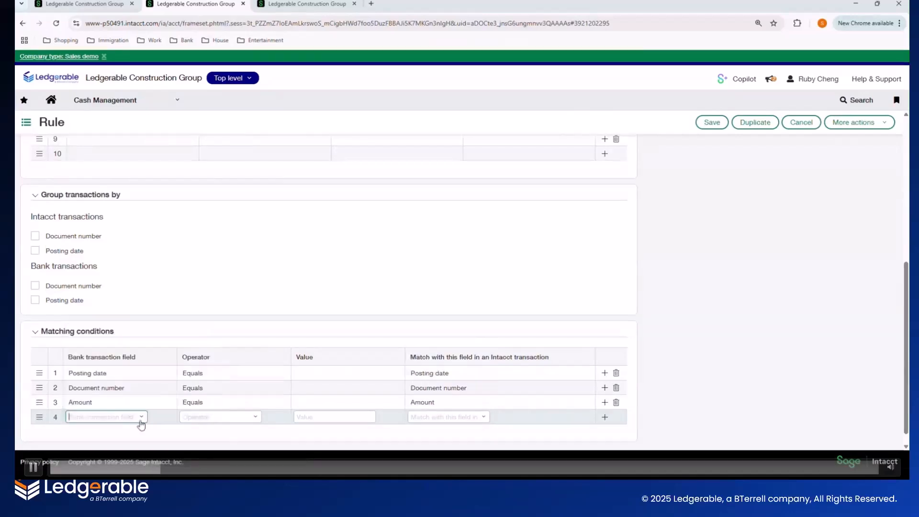
pyautogui.click(729, 346)
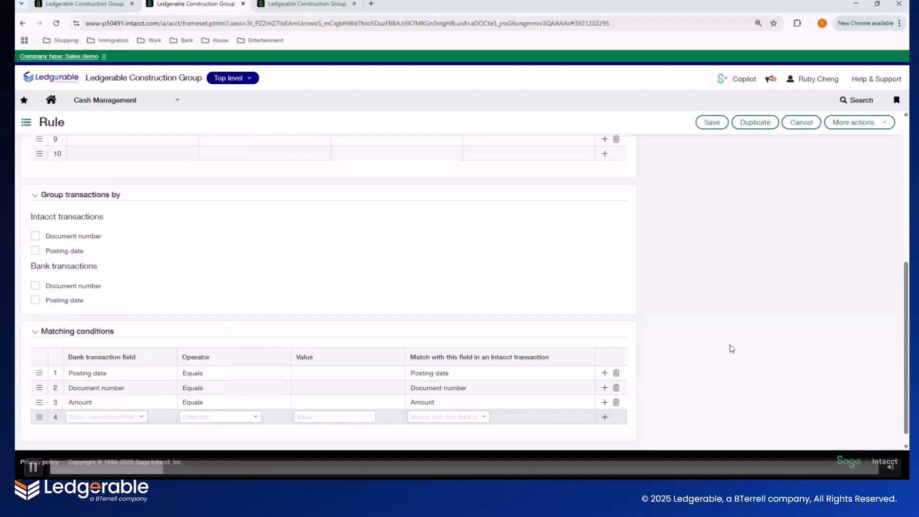
pyautogui.click(809, 133)
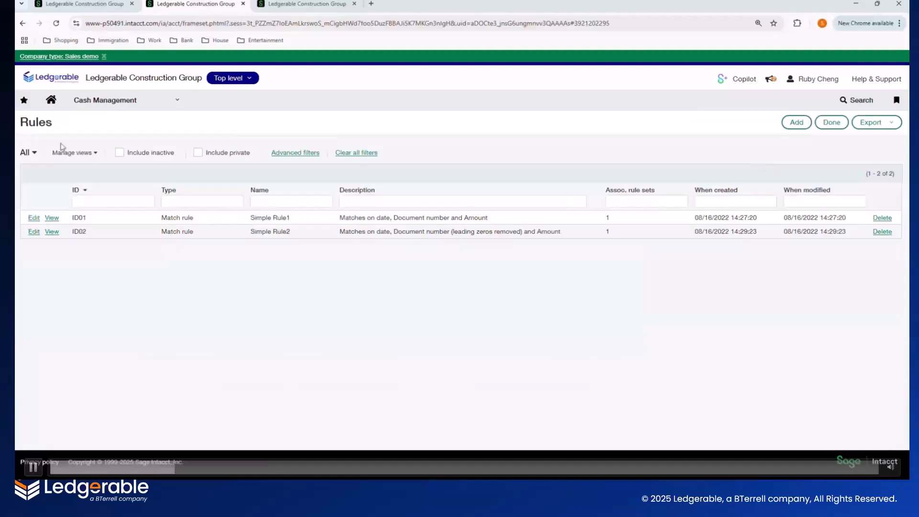
# Start a bank reconciliation for ET CHECKING 02 with statement ending date 05/31/2025 and ending balance 826,113.79.
pyautogui.click(108, 106)
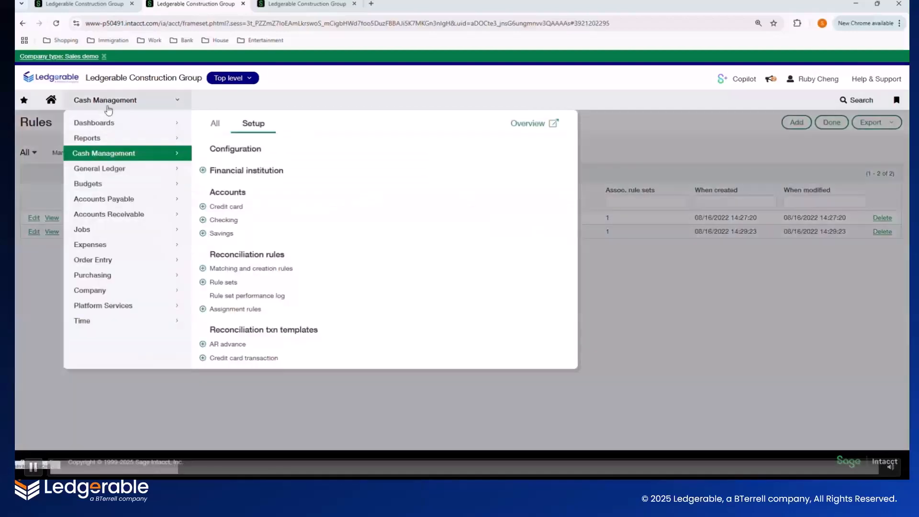
pyautogui.click(216, 129)
pyautogui.click(401, 168)
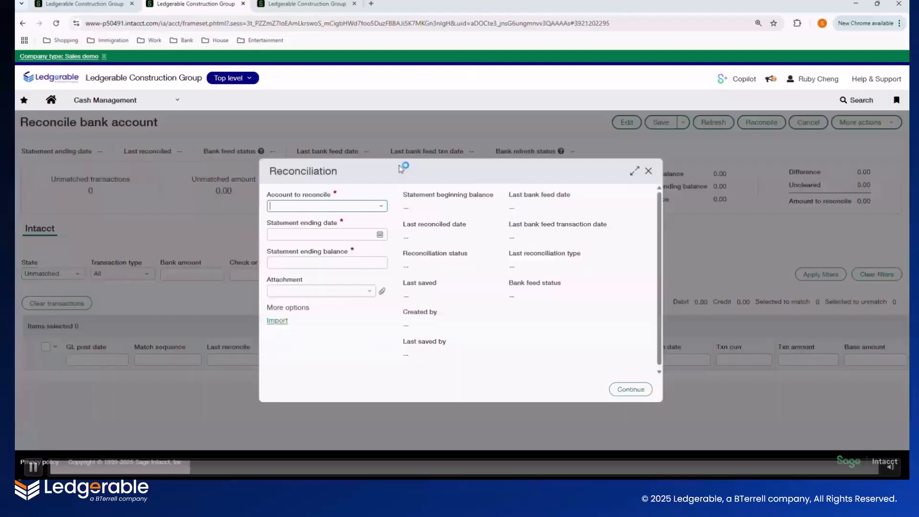
pyautogui.click(381, 206)
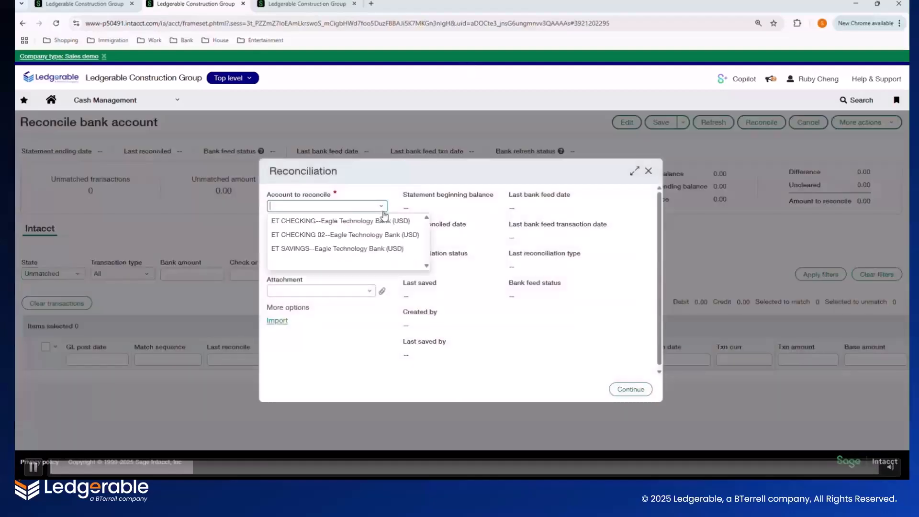
pyautogui.click(385, 234)
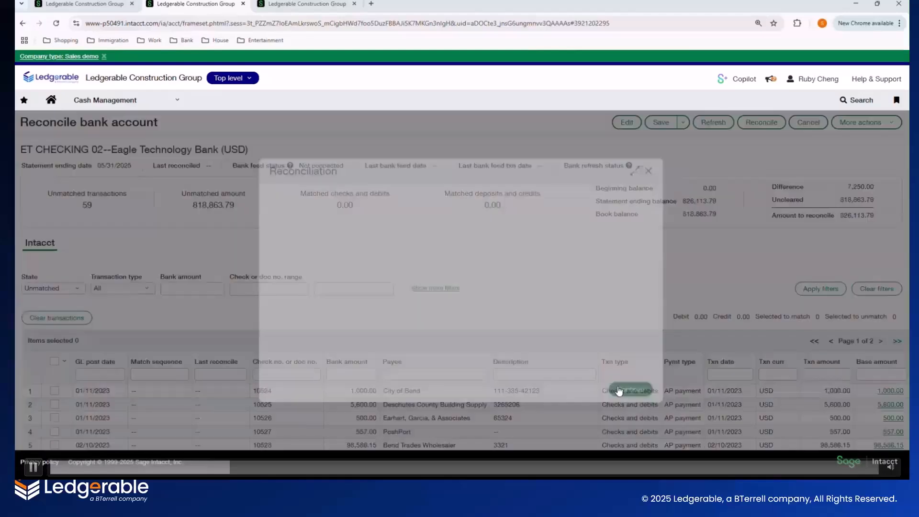
# Review the unmatched Intacct transactions for ET CHECKING 02 through the end of the second page.
pyautogui.hotkey('alt', 'p')
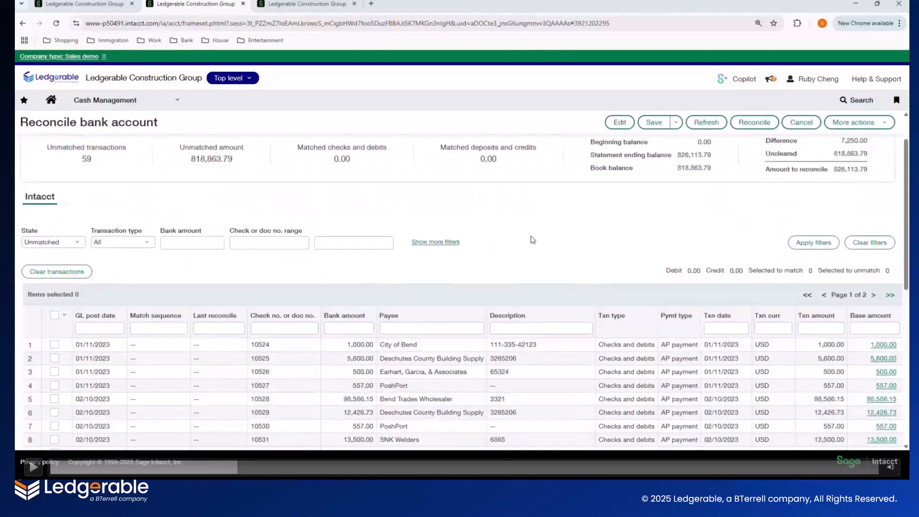
pyautogui.hotkey('alt', 'p')
pyautogui.hotkey('alt', 'p')
pyautogui.press('space')
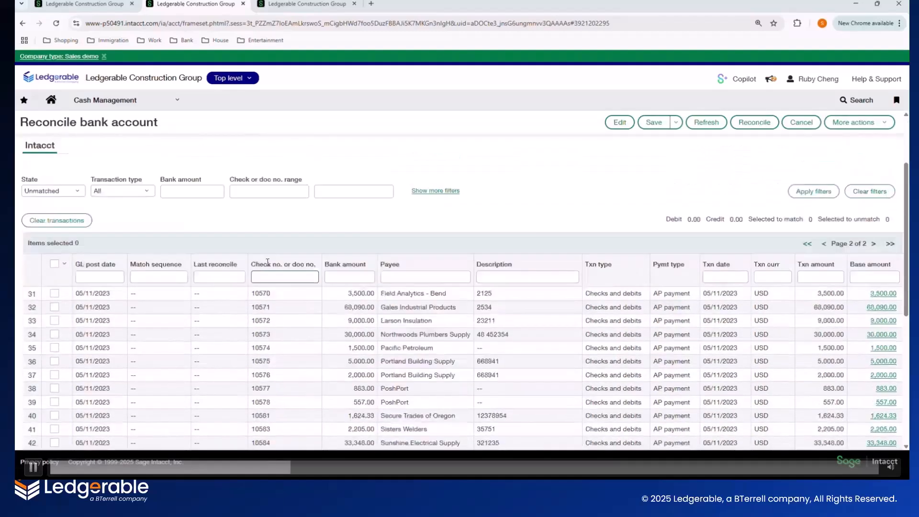
pyautogui.press('space')
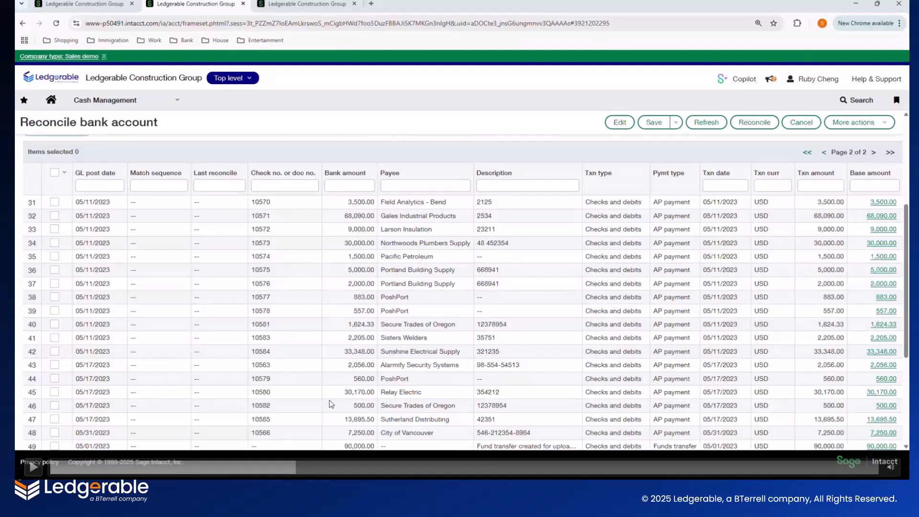
pyautogui.scroll(-4, 331, 405)
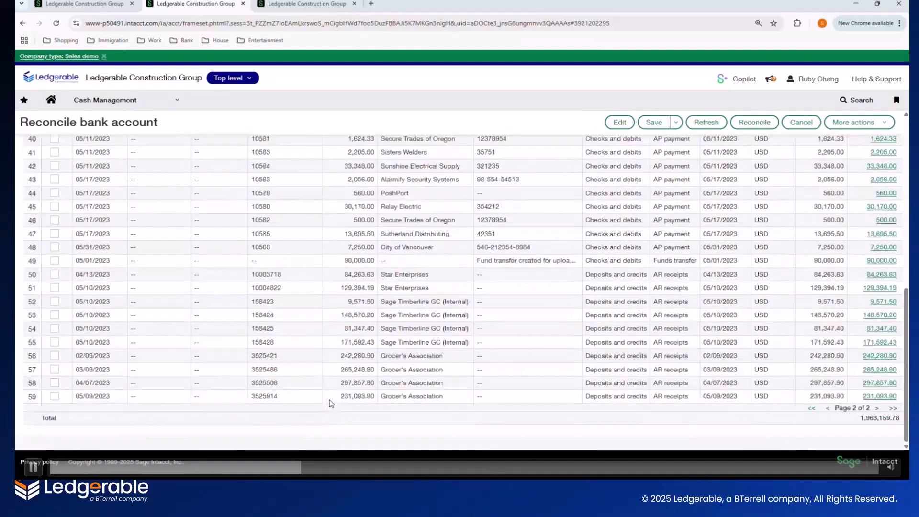
pyautogui.scroll(5, 330, 398)
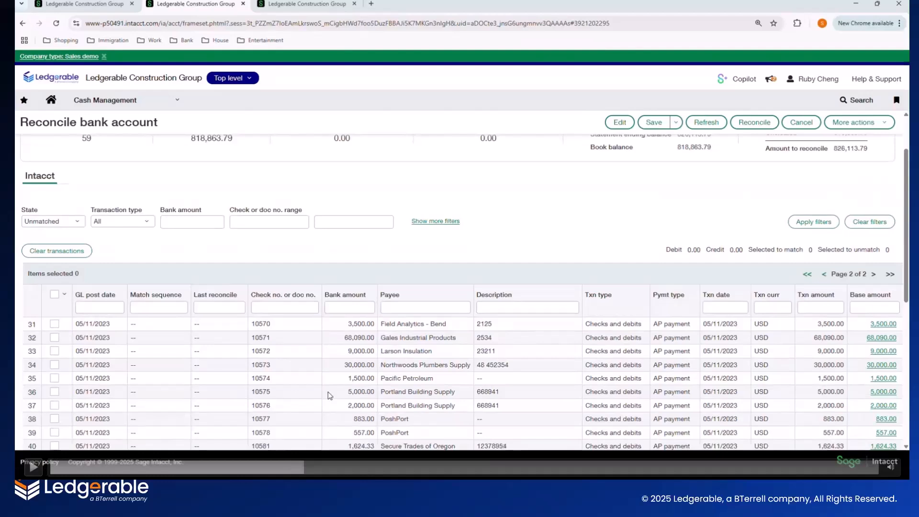
pyautogui.scroll(2, 329, 395)
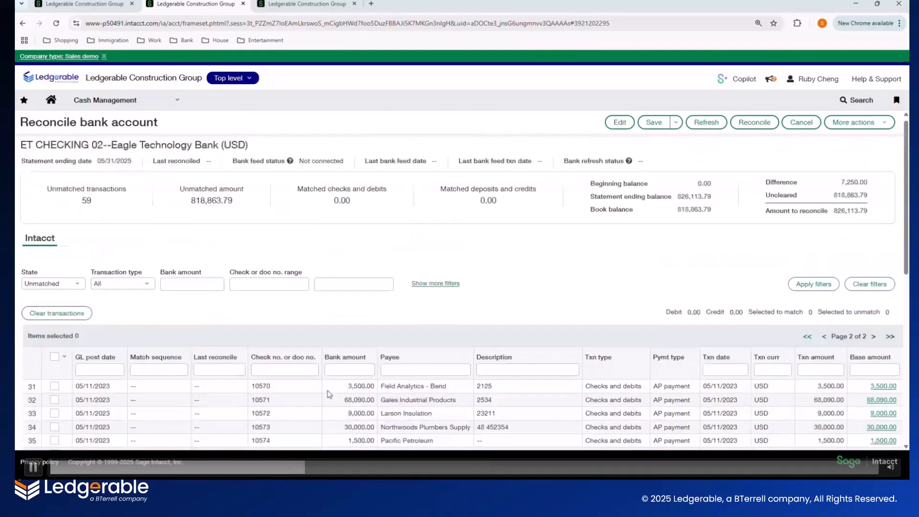
# Filter the ET CHECKING 02 reconciliation to transactions in the Matched state.
pyautogui.click(76, 288)
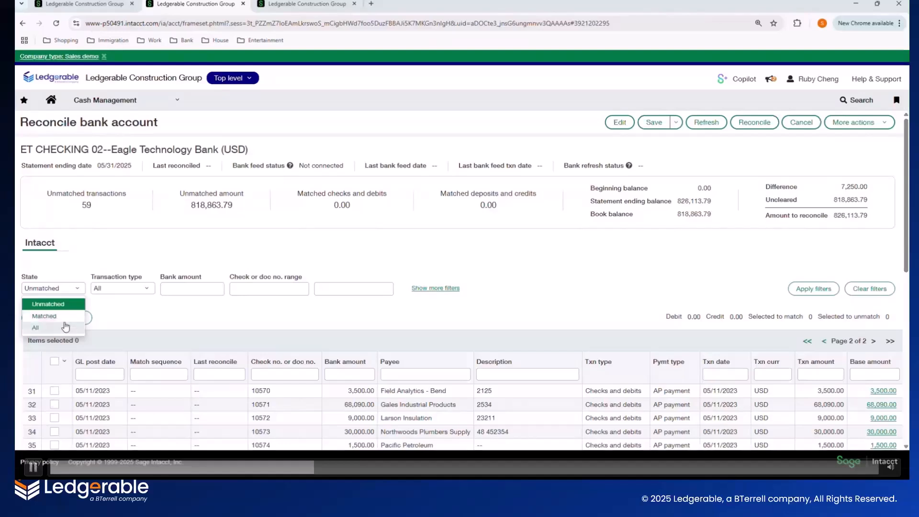
pyautogui.click(68, 318)
pyautogui.click(821, 292)
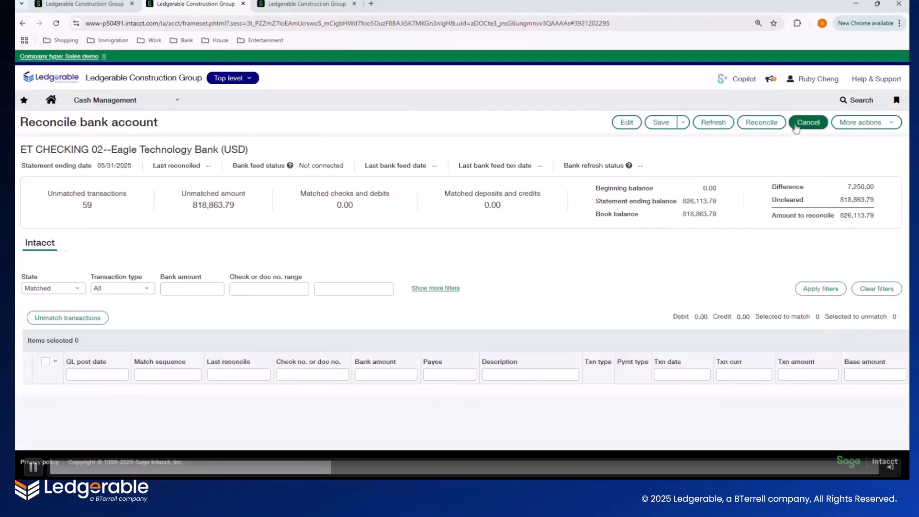
# Switch to Excel and examine the bank transaction columns and rows in Bank rec import.csv.
pyautogui.press('space')
pyautogui.press('space')
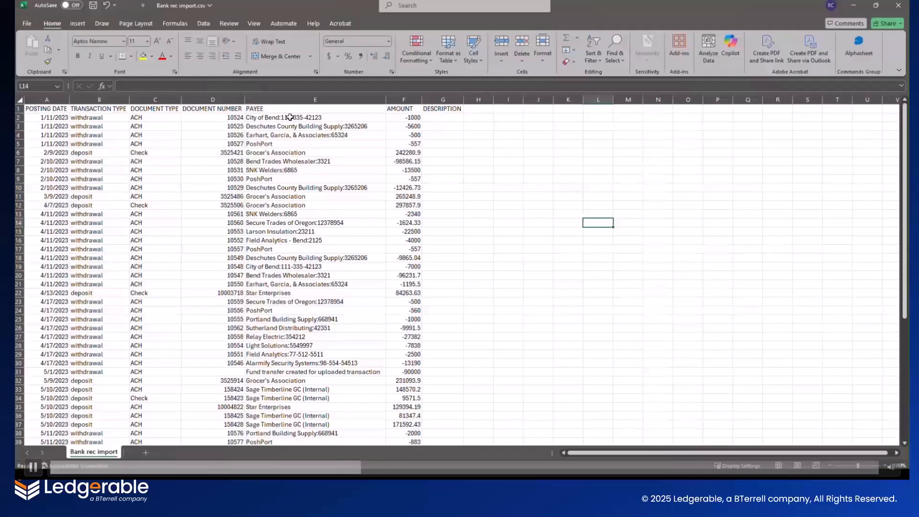
pyautogui.press('space')
pyautogui.press('space')
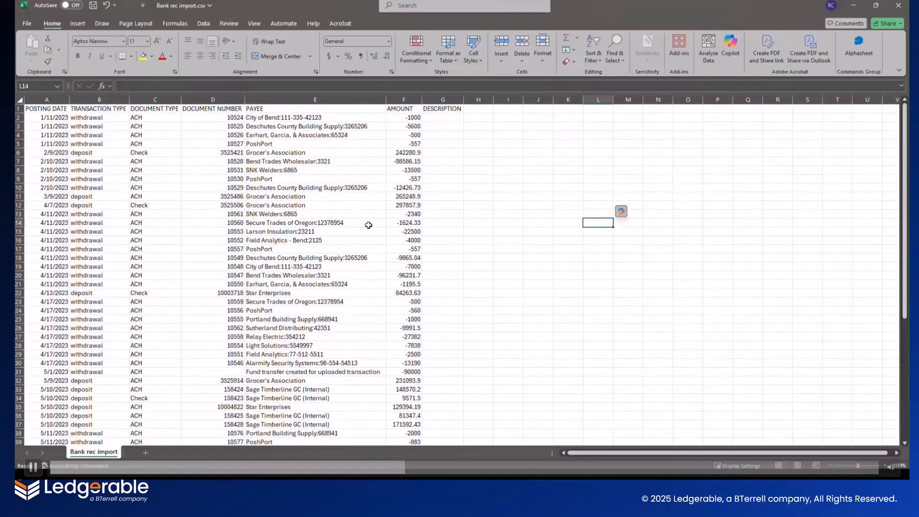
# Save Bank rec import.csv and close the workbook.
pyautogui.press('space')
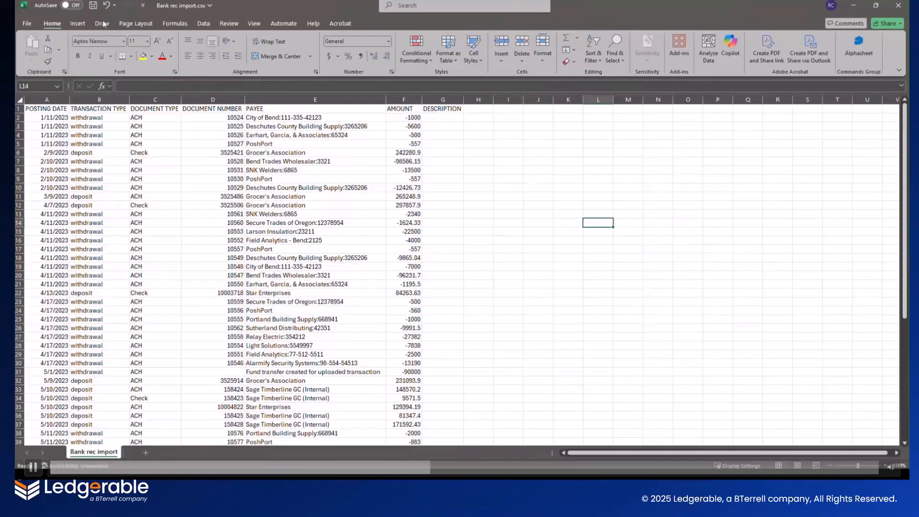
pyautogui.click(94, 6)
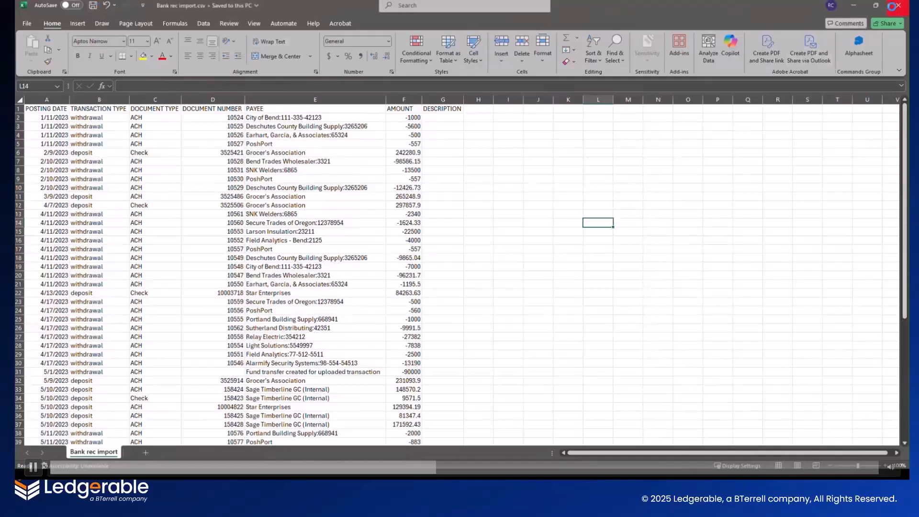
pyautogui.click(898, 5)
# Leave the open reconciliation in Intacct and open the Default reconciliation rule set in Cash Management for editing.
pyautogui.click(176, 101)
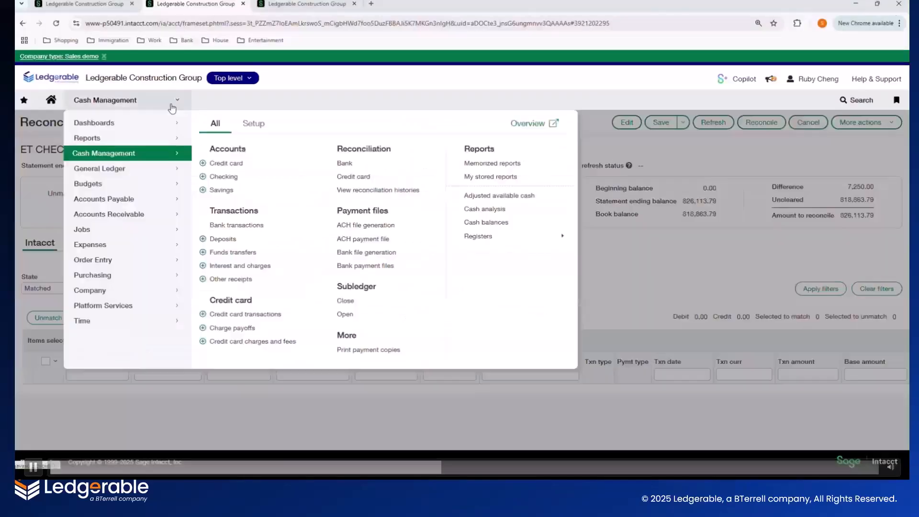
pyautogui.click(245, 125)
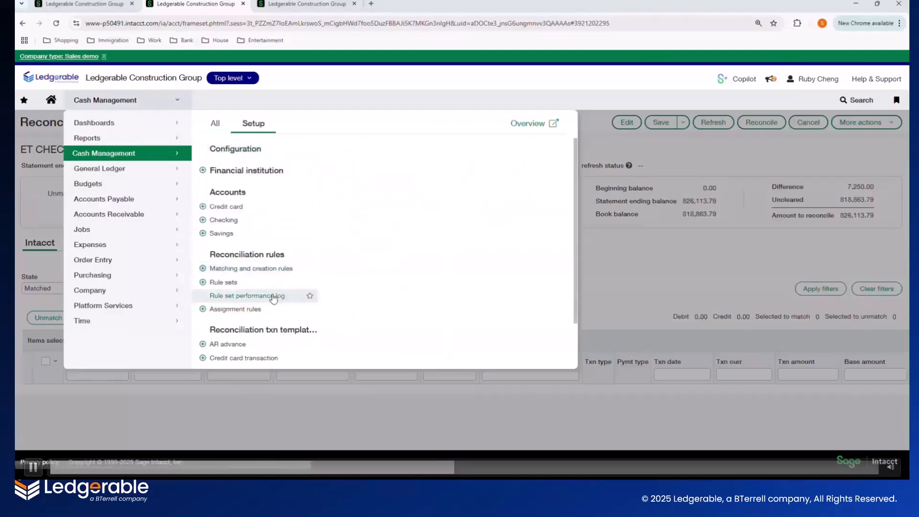
pyautogui.click(265, 287)
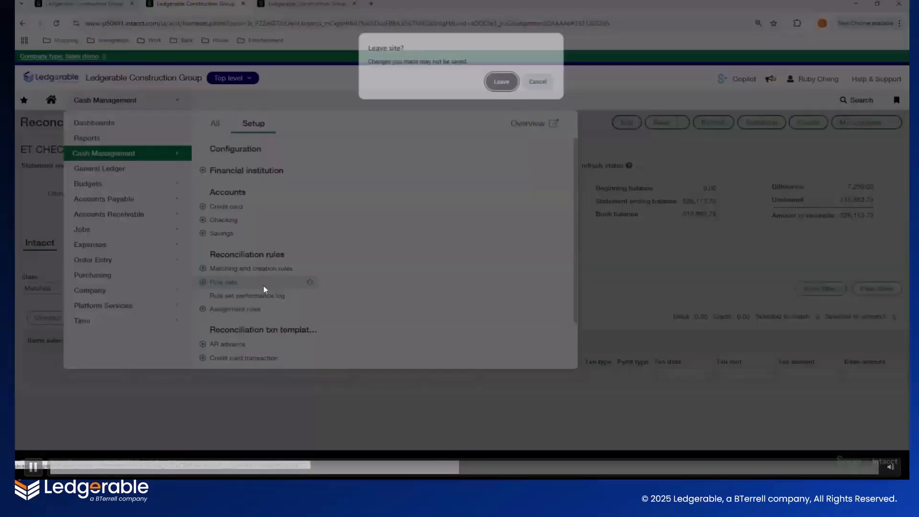
pyautogui.click(500, 85)
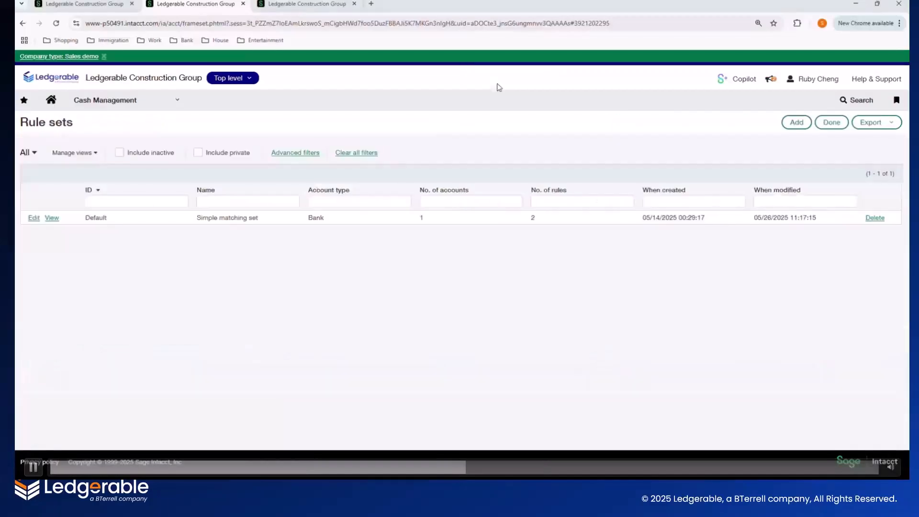
pyautogui.click(35, 218)
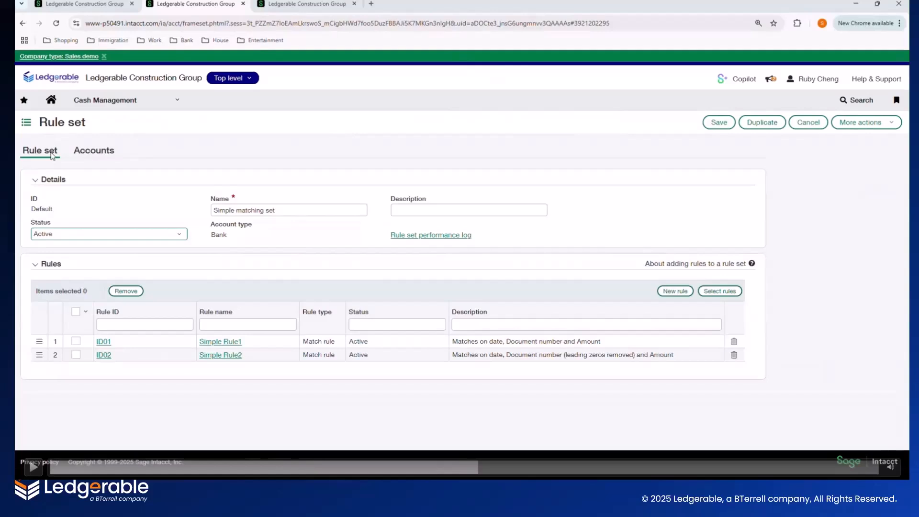
# Add the ET CHECKING 02 account to the Simple matching set rule set and save it.
pyautogui.click(76, 150)
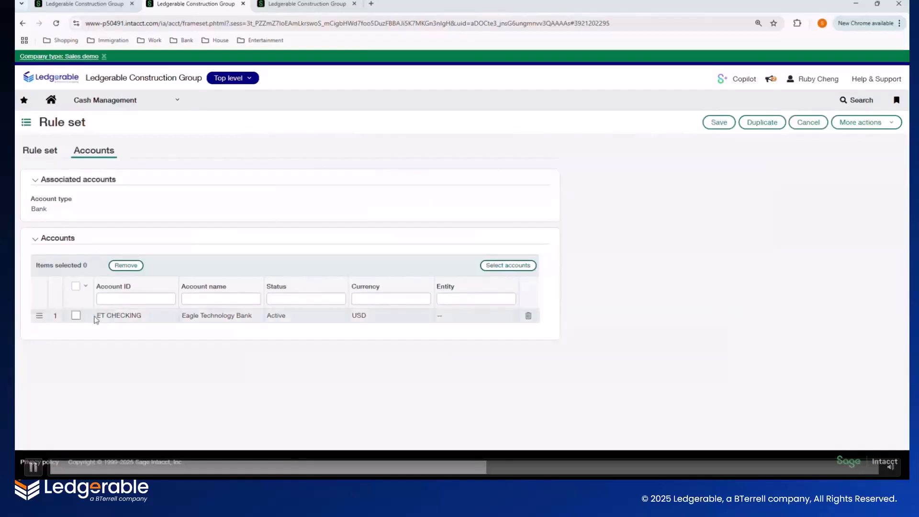
pyautogui.click(508, 265)
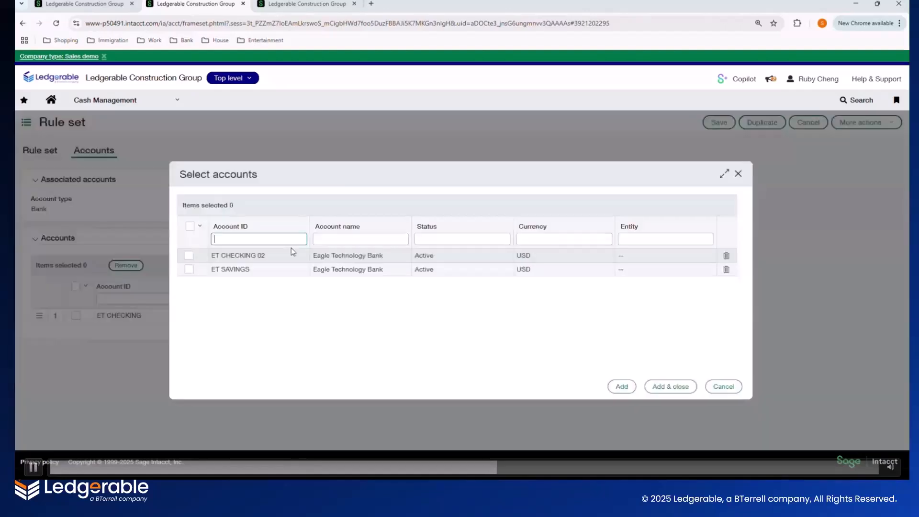
pyautogui.click(189, 255)
pyautogui.click(654, 388)
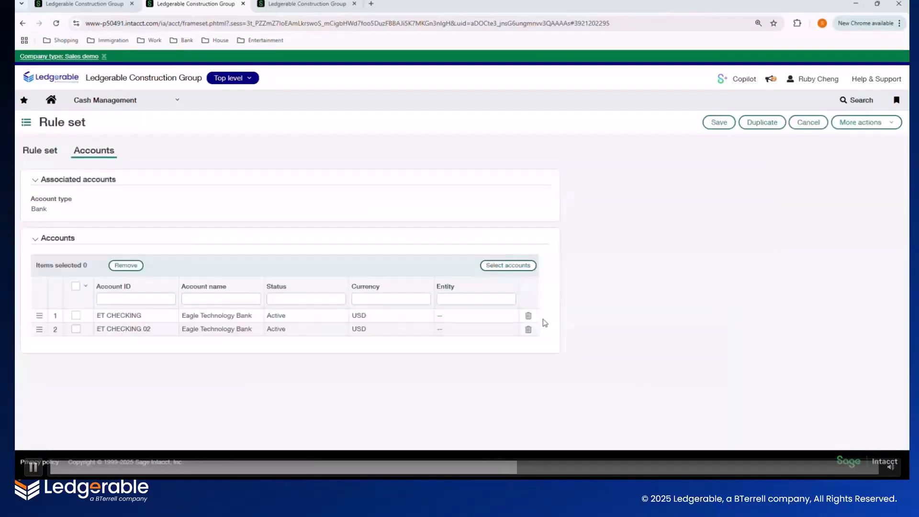
pyautogui.click(719, 122)
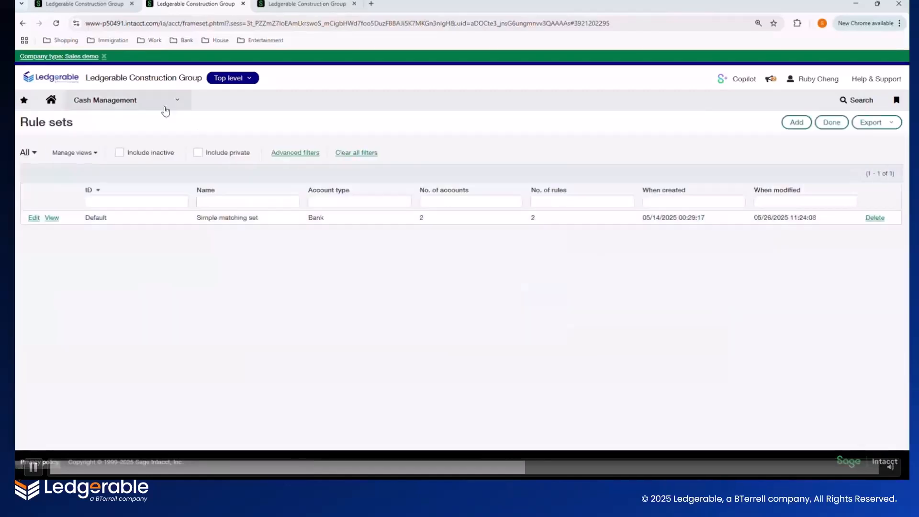
# Open bank reconciliation in Cash Management and select ET CHECKING 02 as the account to reconcile.
pyautogui.click(164, 107)
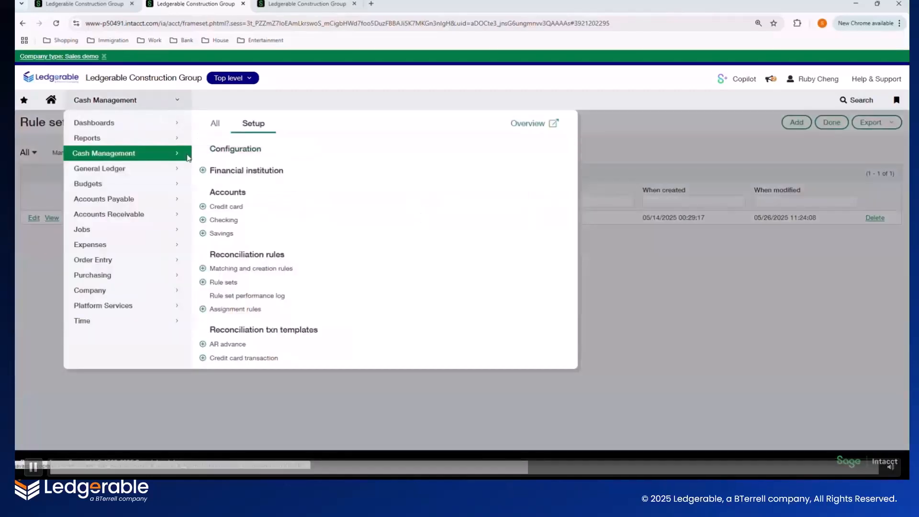
pyautogui.click(215, 123)
pyautogui.click(360, 167)
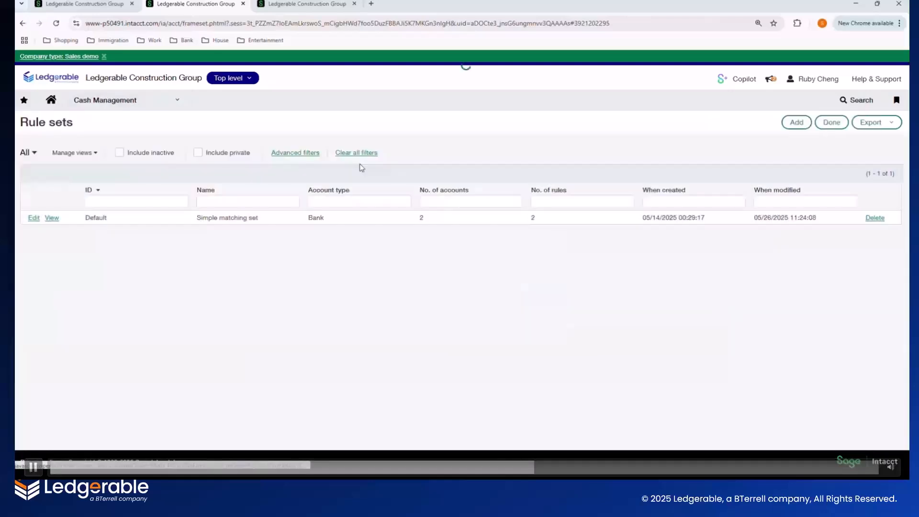
pyautogui.click(378, 206)
pyautogui.click(378, 235)
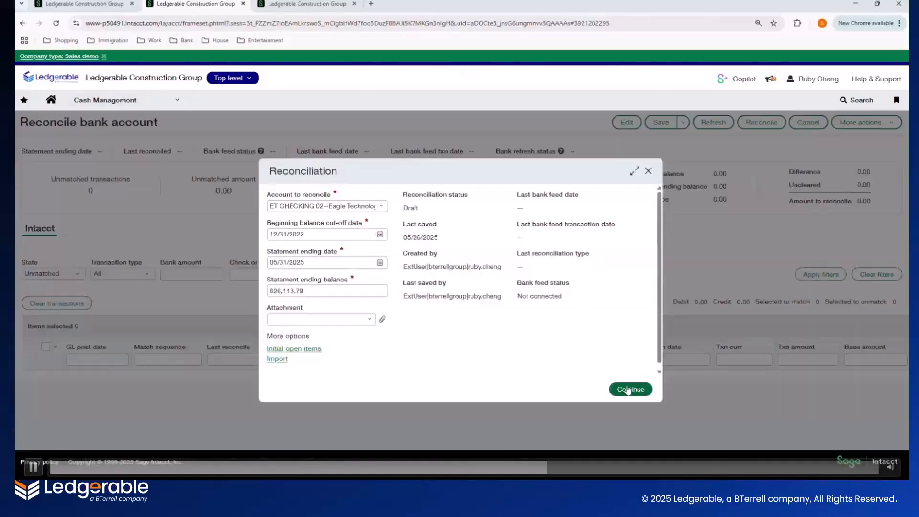
# Import Bank rec import.csv as the bank transaction file for the ET CHECKING 02 reconciliation.
pyautogui.click(283, 361)
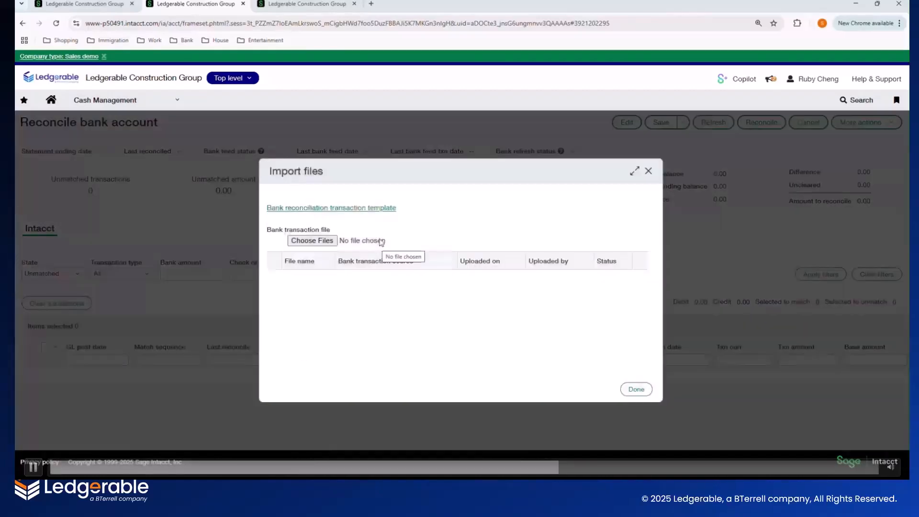
pyautogui.click(390, 245)
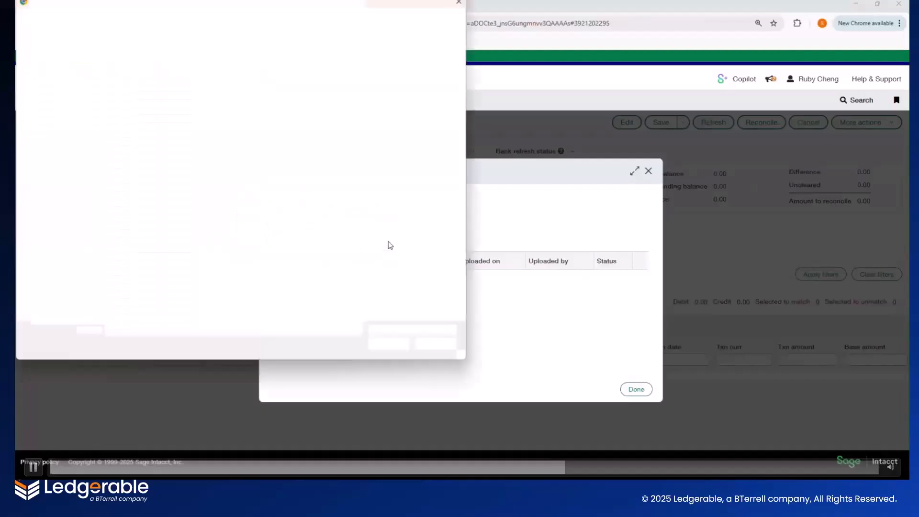
pyautogui.click(389, 183)
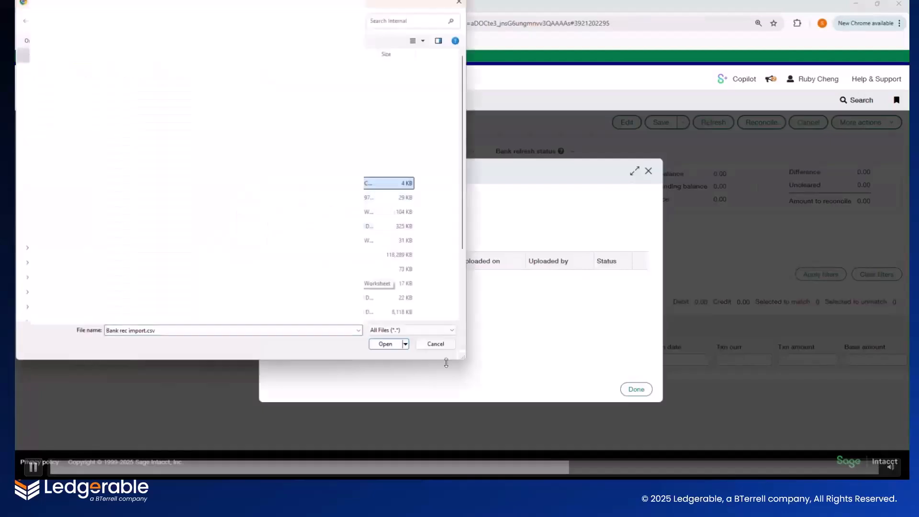
pyautogui.click(389, 343)
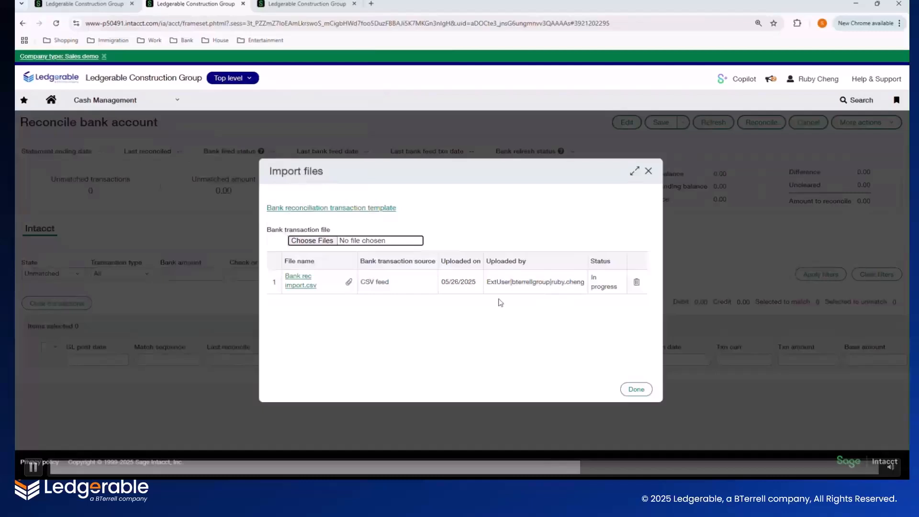
pyautogui.click(635, 392)
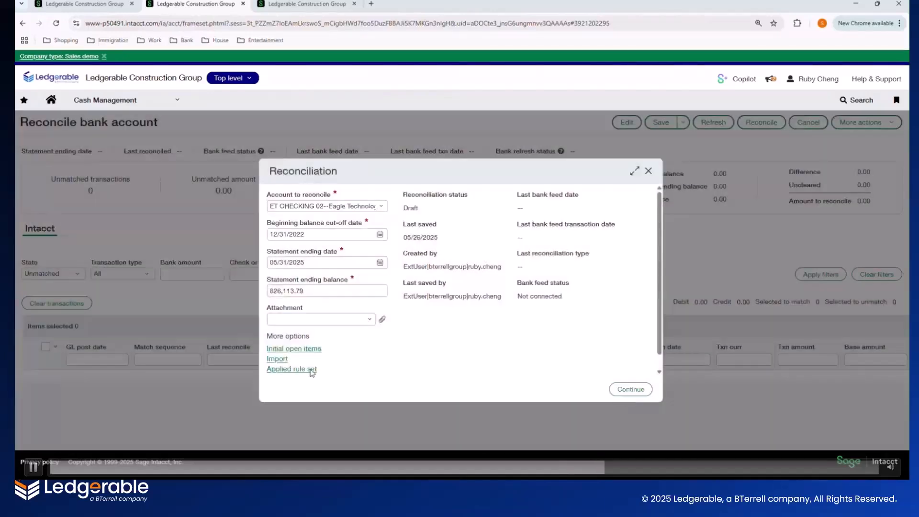
# Continue into the ET CHECKING 02 reconciliation and filter its bank transactions to the Matched state.
pyautogui.press('space')
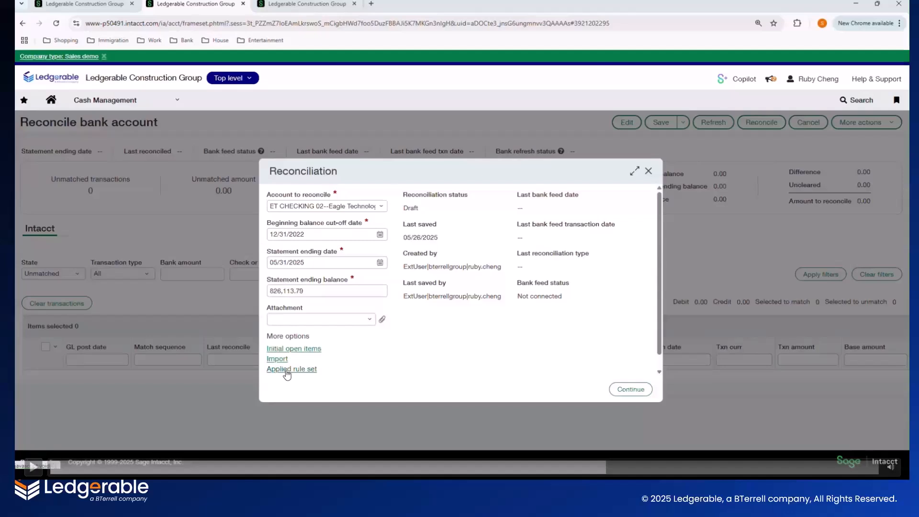
pyautogui.click(628, 390)
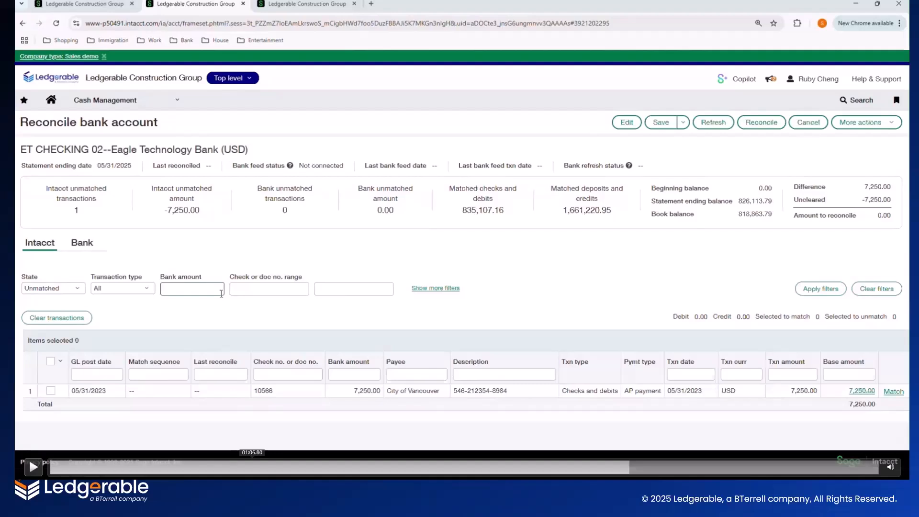
pyautogui.click(30, 458)
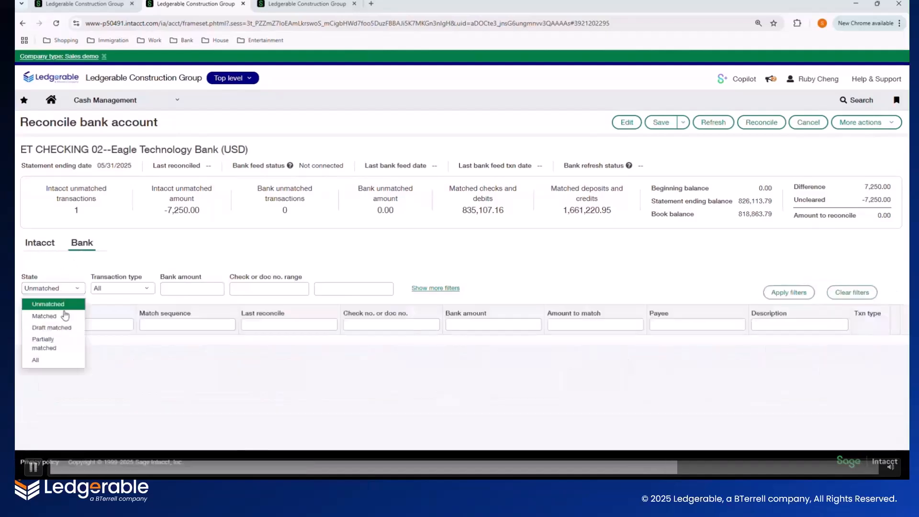
pyautogui.click(54, 317)
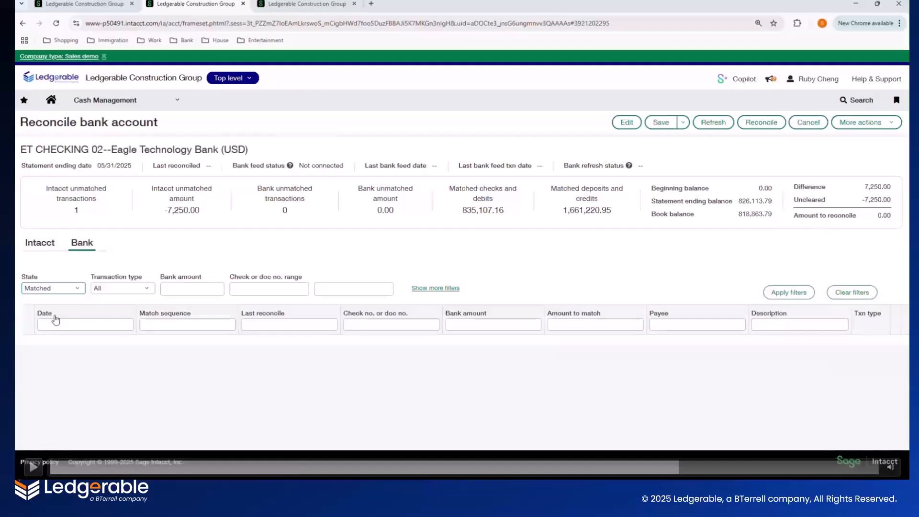
pyautogui.click(31, 460)
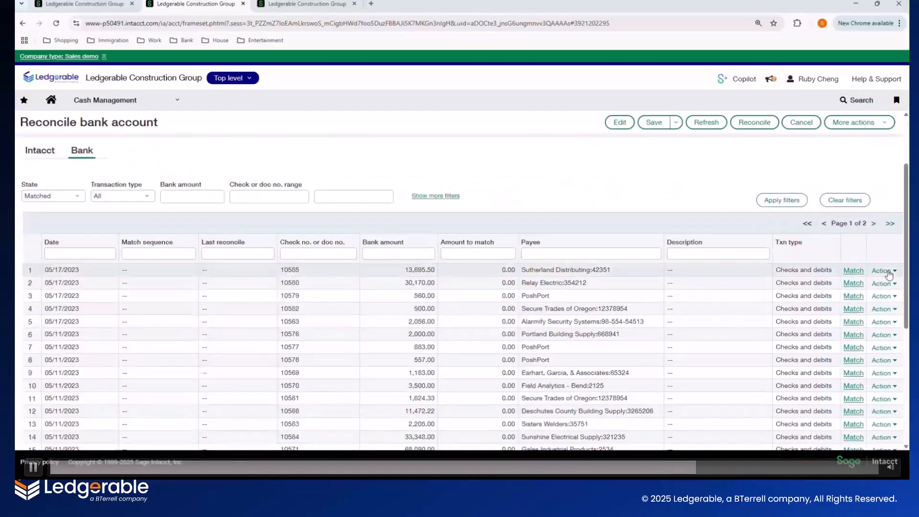
pyautogui.click(888, 274)
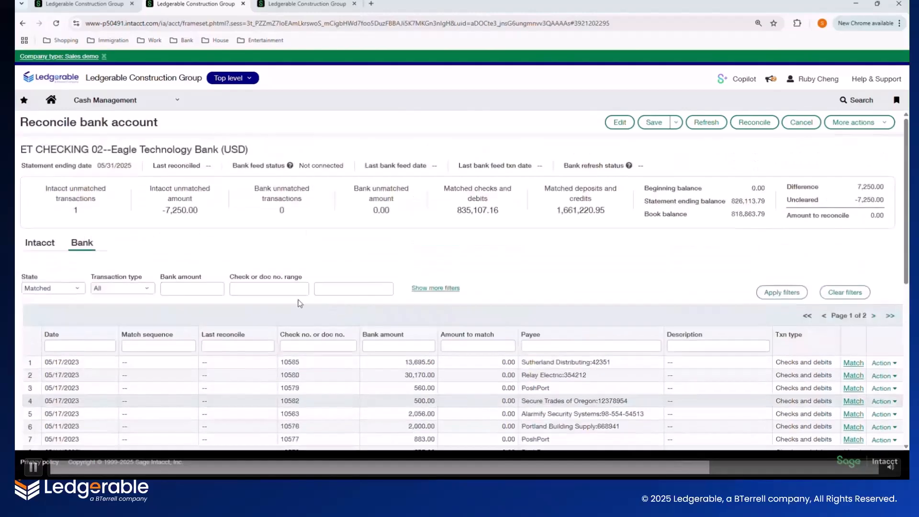
# Filter the Intacct transactions of ET CHECKING 02 to the Matched state and review the list.
pyautogui.click(36, 243)
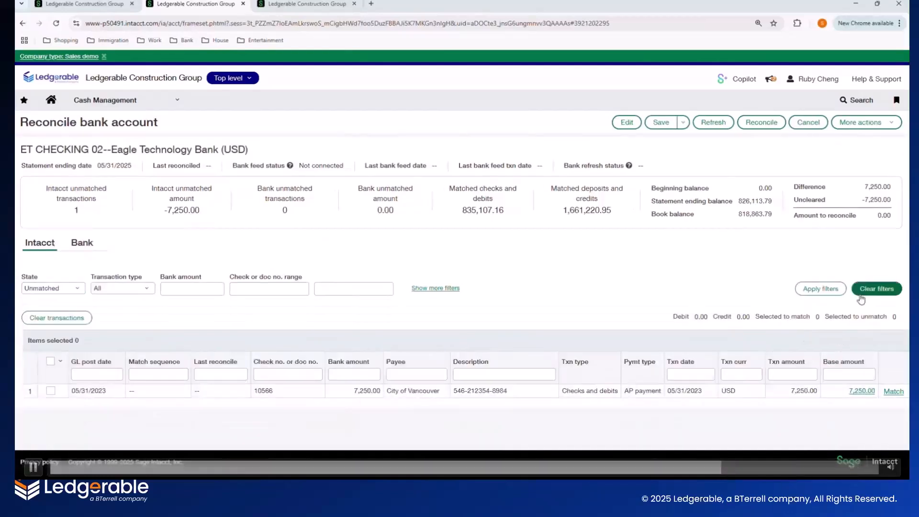
pyautogui.click(53, 288)
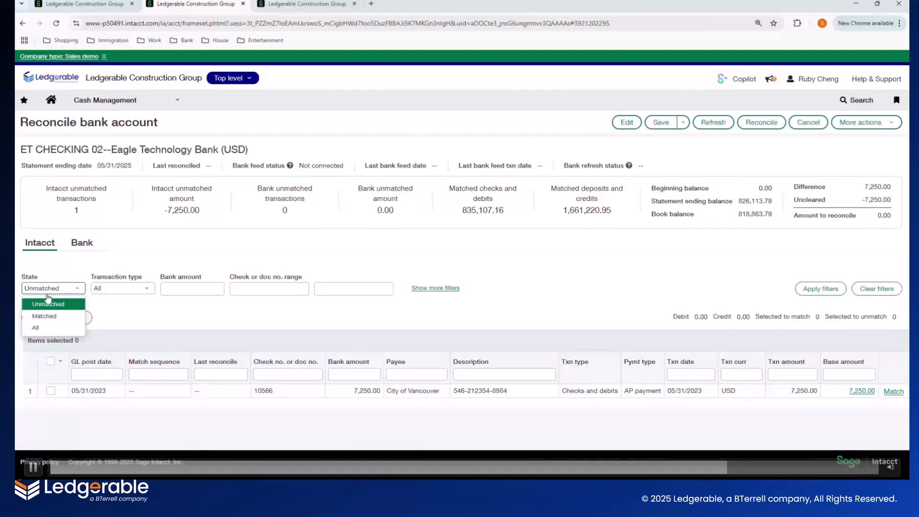
pyautogui.click(48, 314)
pyautogui.click(801, 290)
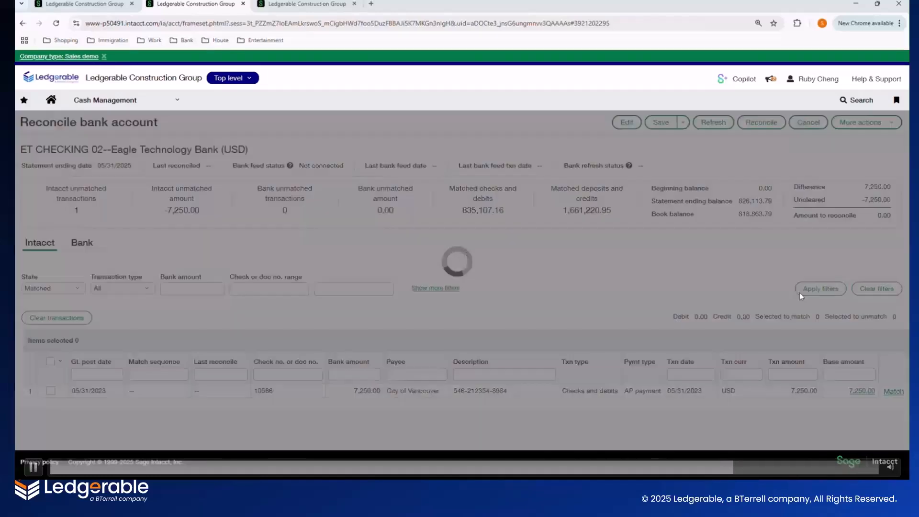
pyautogui.scroll(-4, 92, 339)
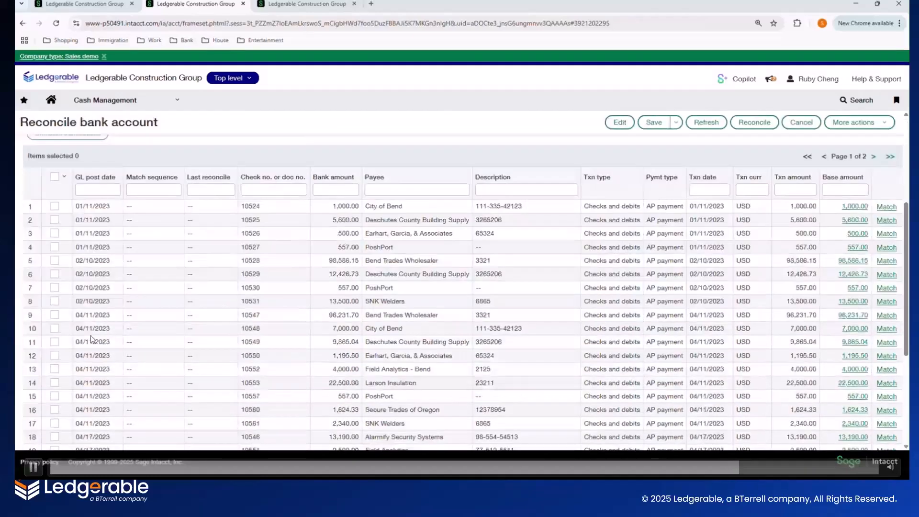
pyautogui.scroll(-3, 93, 339)
pyautogui.scroll(7, 90, 336)
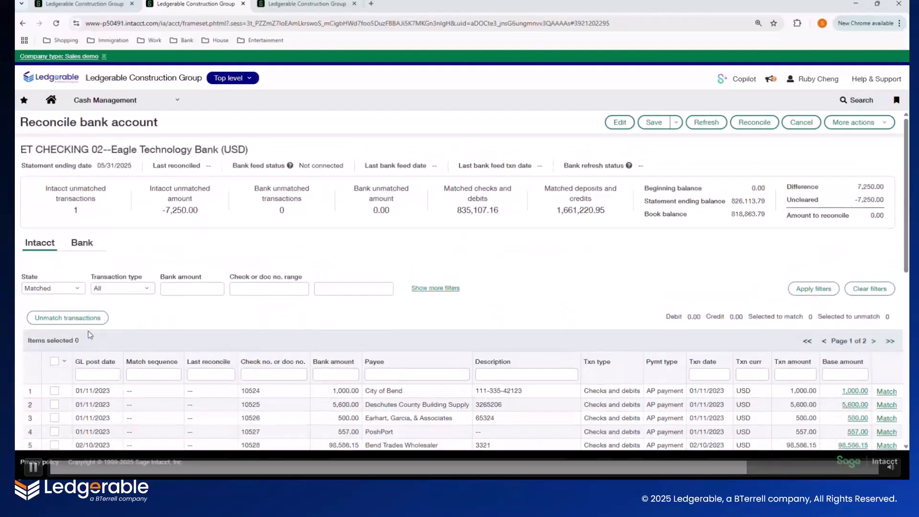
pyautogui.click(74, 291)
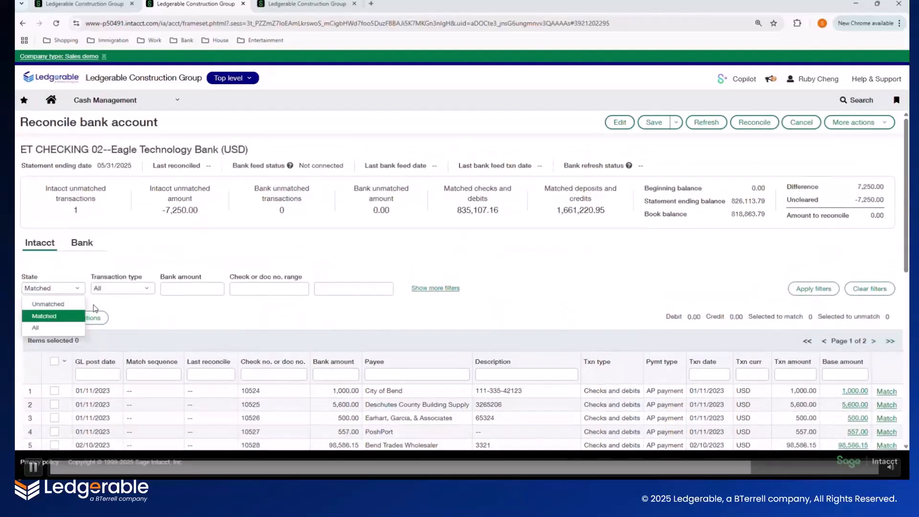
pyautogui.click(242, 312)
pyautogui.click(55, 390)
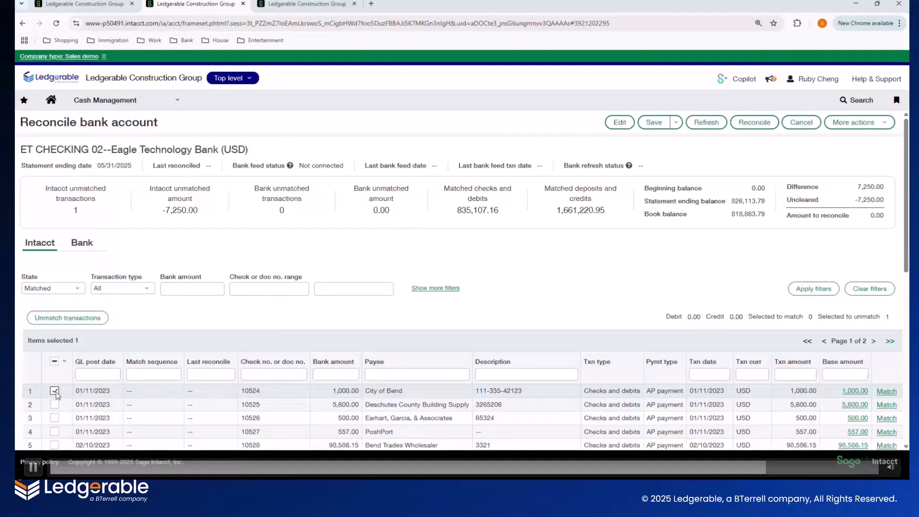
pyautogui.click(54, 391)
# Filter the Intacct transactions of ET CHECKING 02 to the Unmatched state.
pyautogui.click(68, 295)
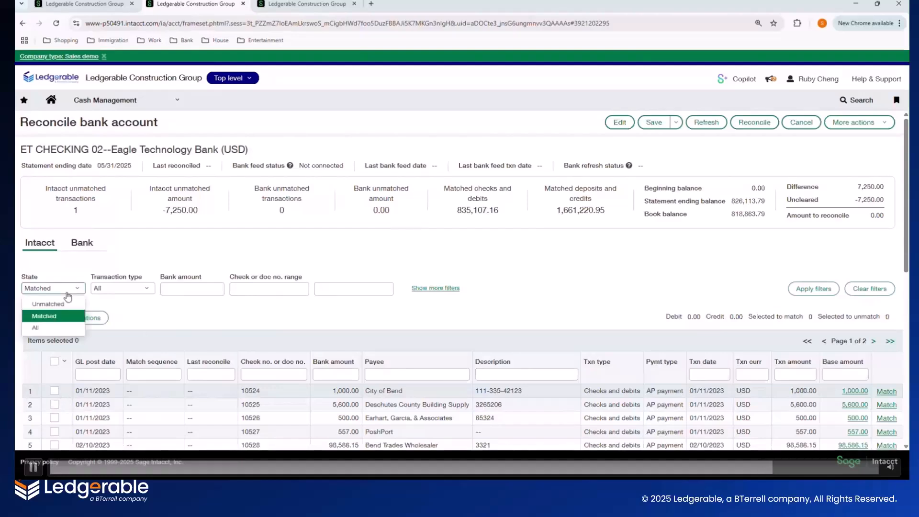
pyautogui.click(67, 304)
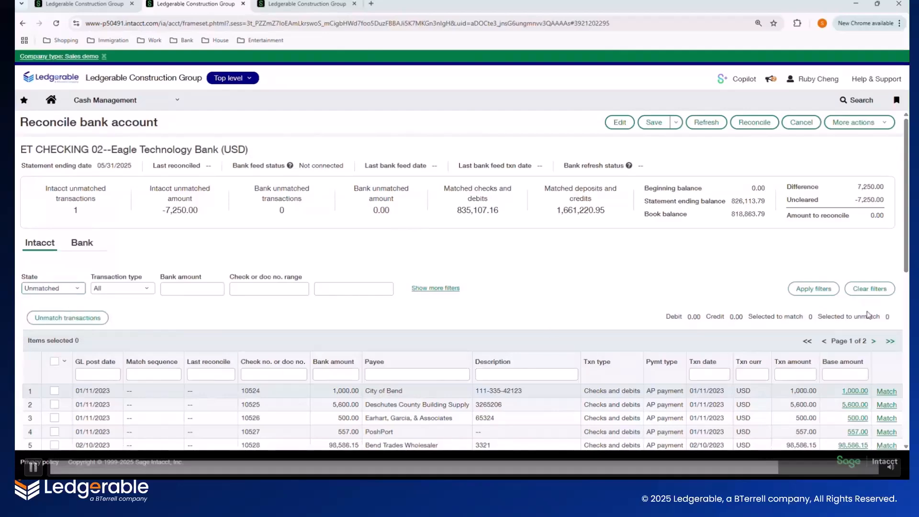
pyautogui.click(796, 291)
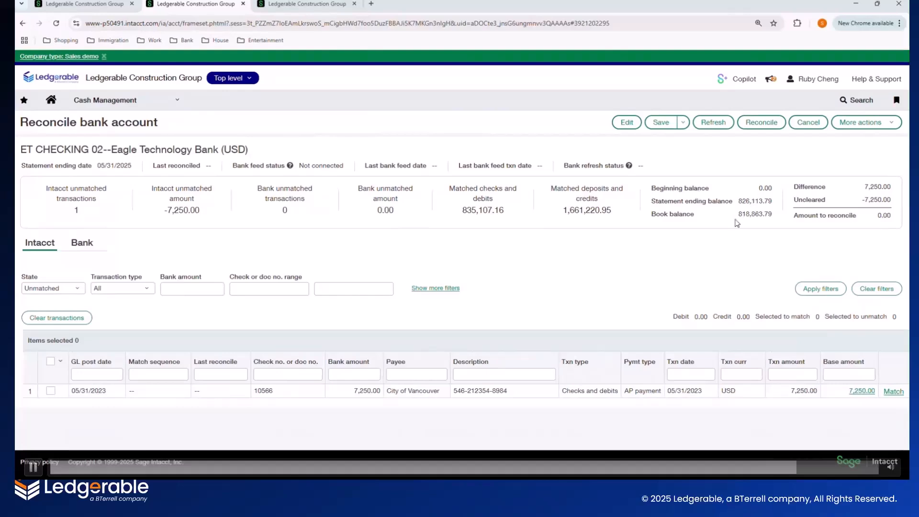
# Check the amount to reconcile for ET CHECKING 02 and reconcile the account.
pyautogui.moveTo(877, 216); pyautogui.dragTo(894, 218)
pyautogui.click(894, 219)
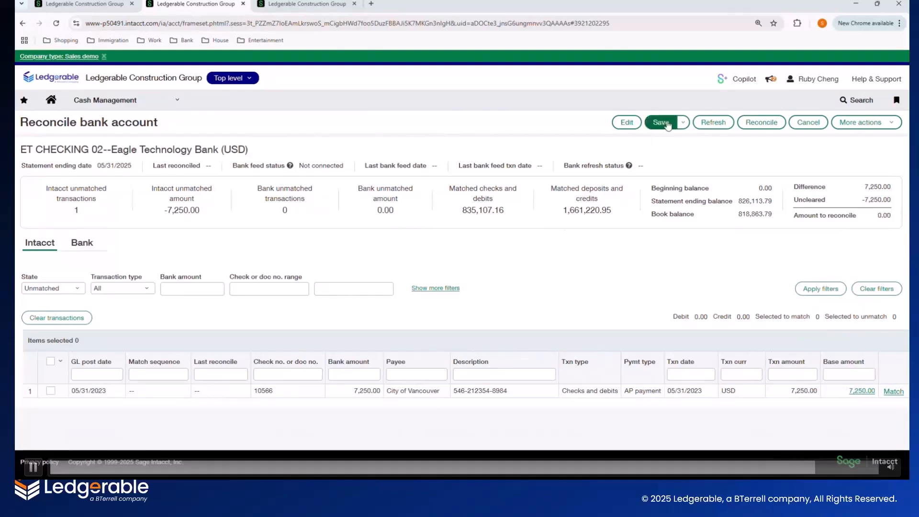
pyautogui.click(752, 123)
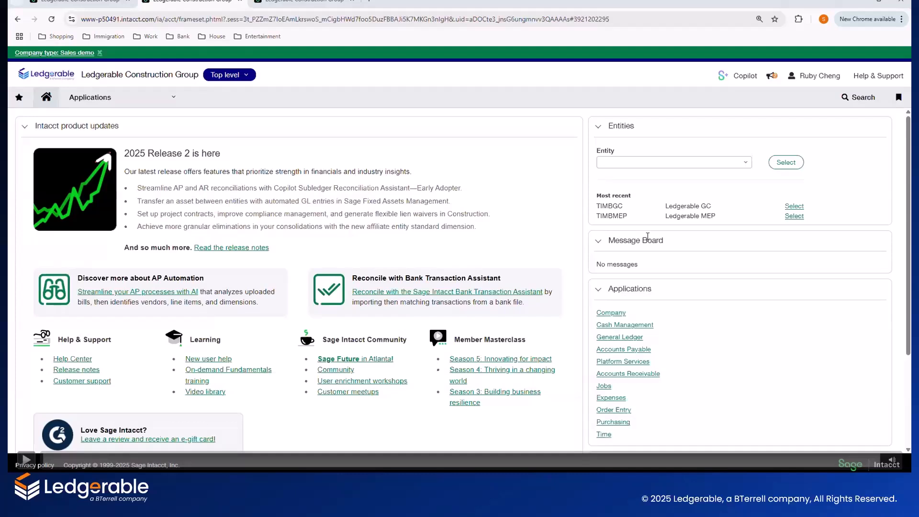
pyautogui.press('space')
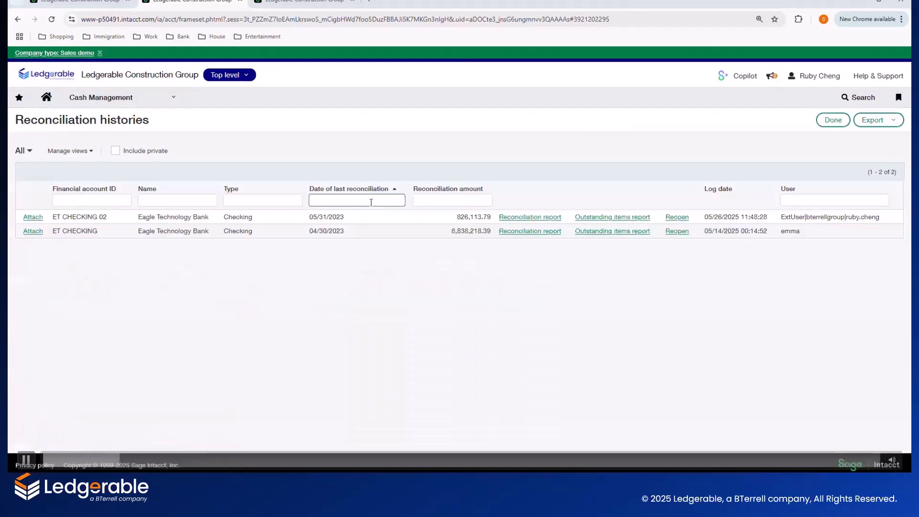
pyautogui.press('space')
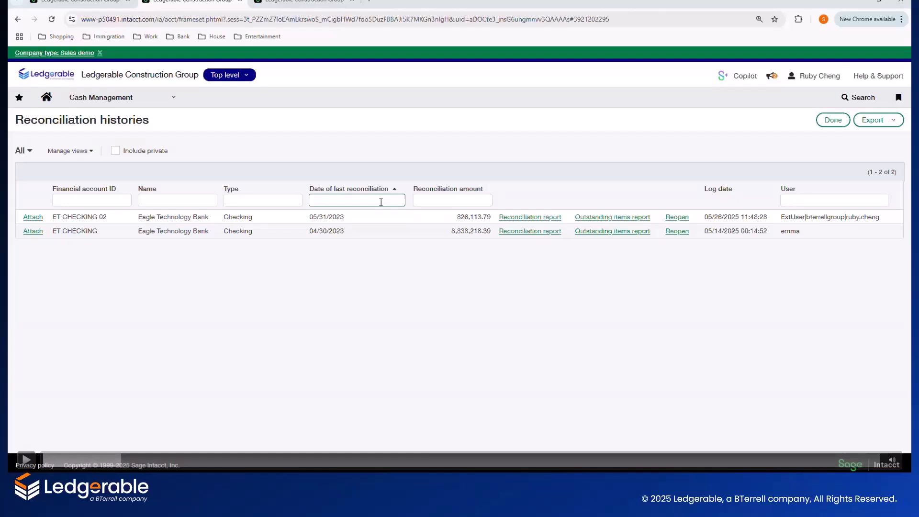
pyautogui.press('space')
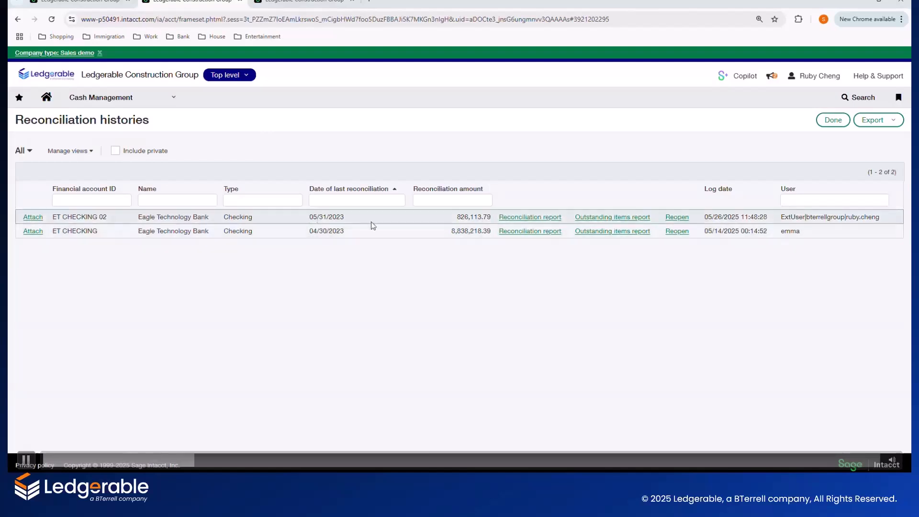
# Open the 05/31/2023 reconciliation report of ET CHECKING 02 from the reconciliation histories in a maximized window at readable size.
pyautogui.click(558, 220)
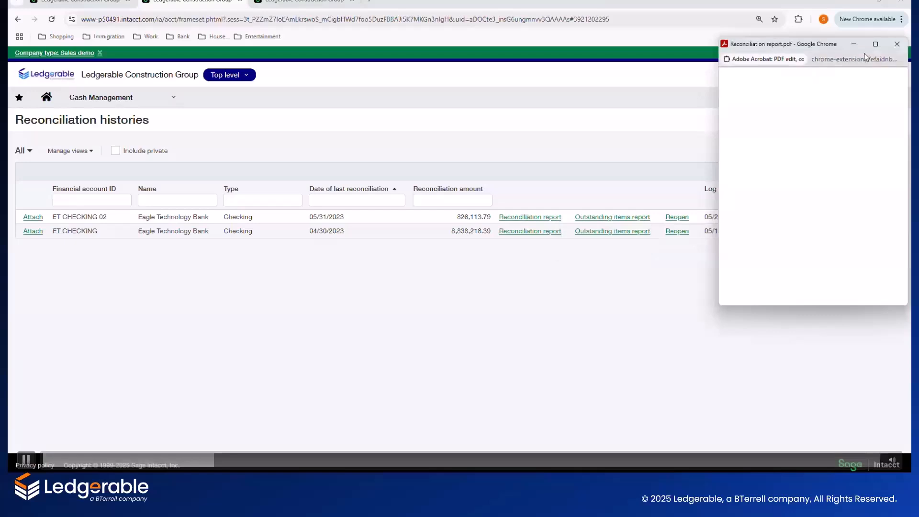
pyautogui.click(874, 44)
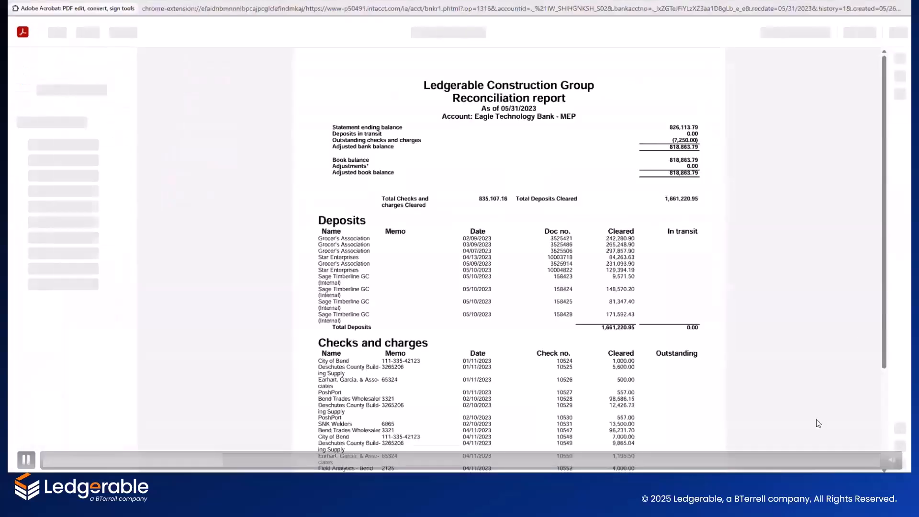
pyautogui.click(901, 446)
pyautogui.click(901, 446)
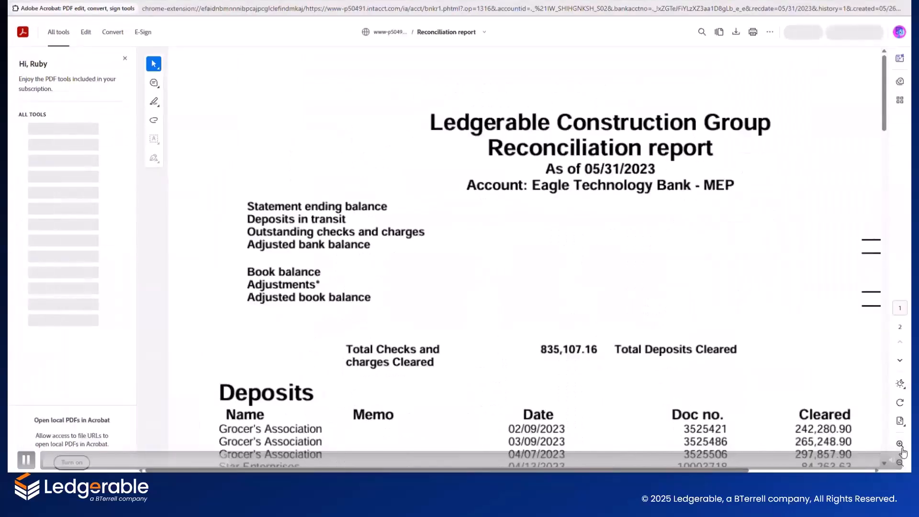
pyautogui.click(900, 463)
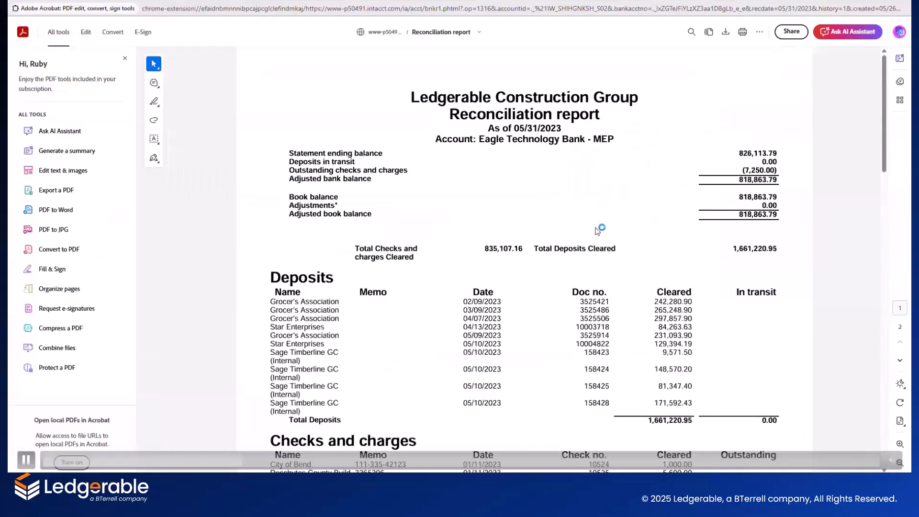
# Review the deposits, checks and charges of the reconciliation report through its last page, and close the report.
pyautogui.scroll(-4, 627, 333)
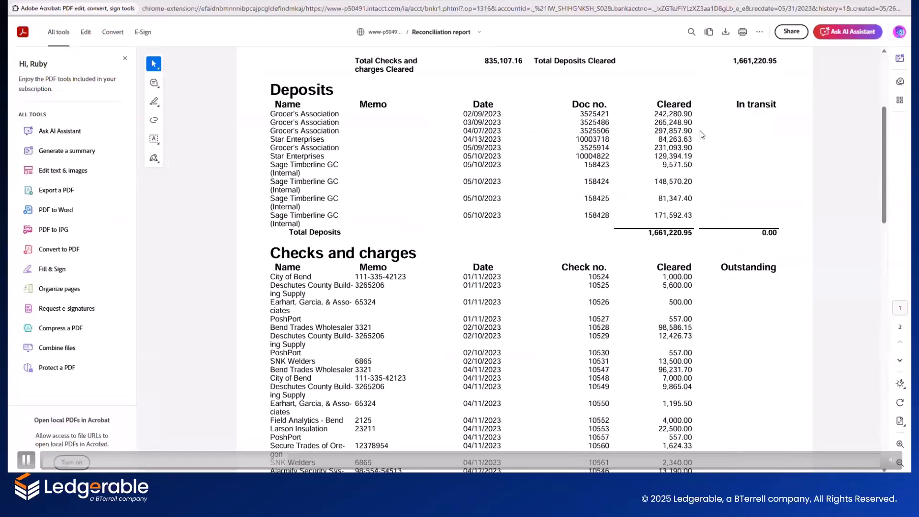
pyautogui.scroll(3, 689, 210)
pyautogui.scroll(-14, 693, 318)
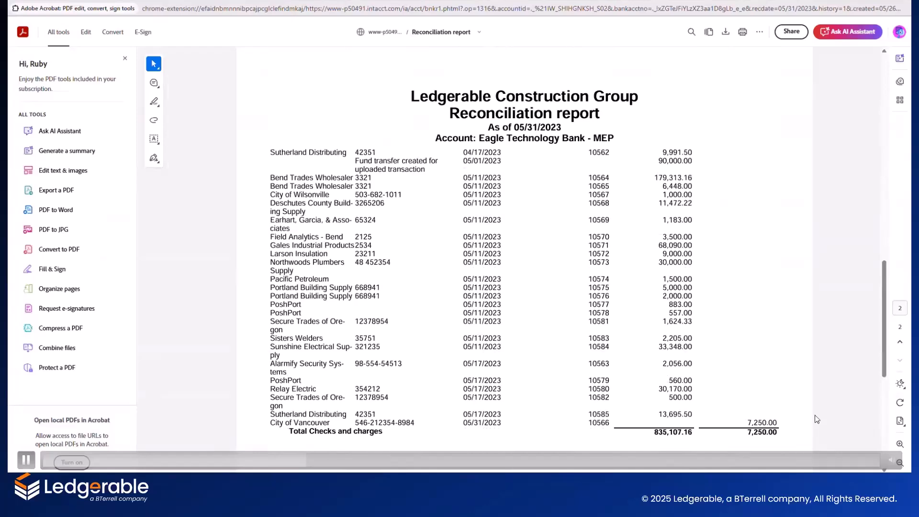
pyautogui.scroll(-5, 817, 419)
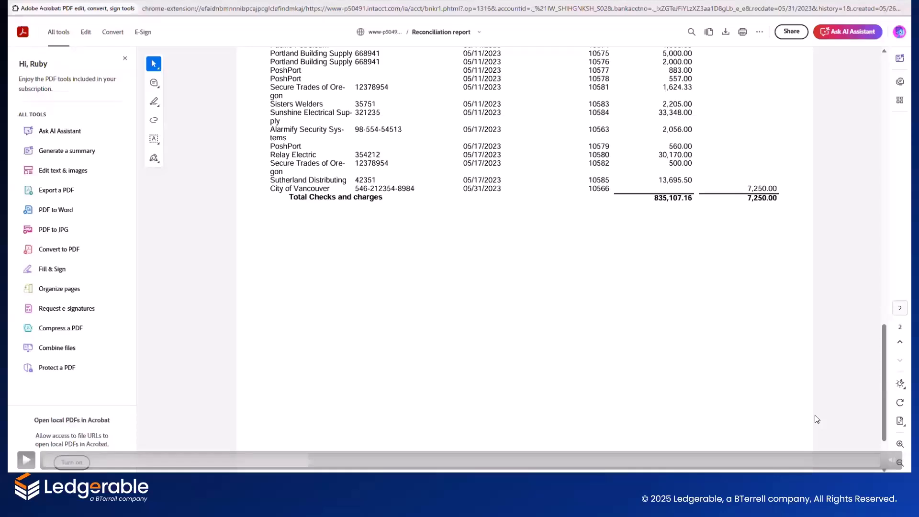
pyautogui.scroll(-2, 815, 419)
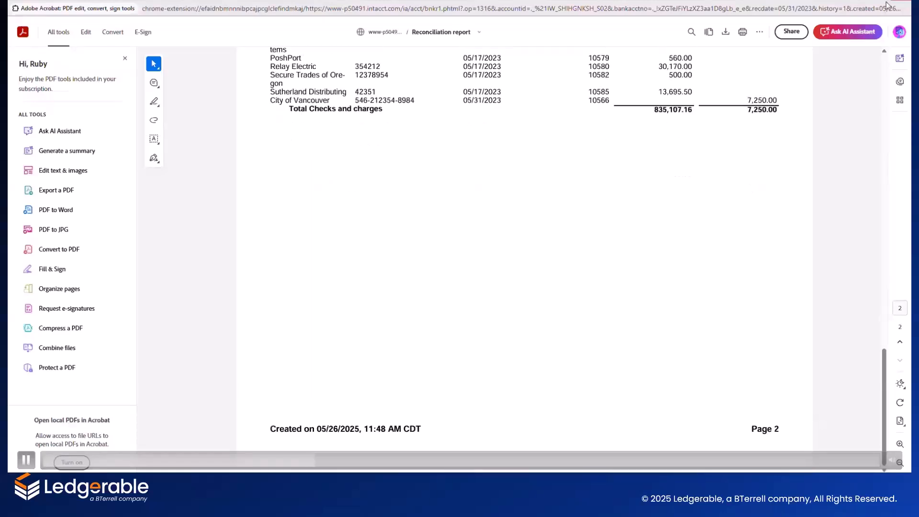
pyautogui.click(901, 2)
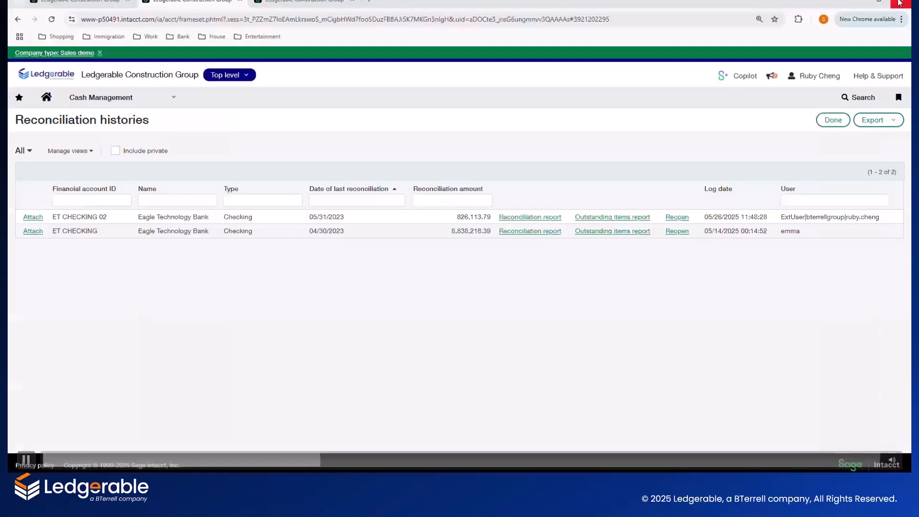
# Open the outstanding items report of ET CHECKING 02 as a PDF in a maximized window.
pyautogui.click(644, 221)
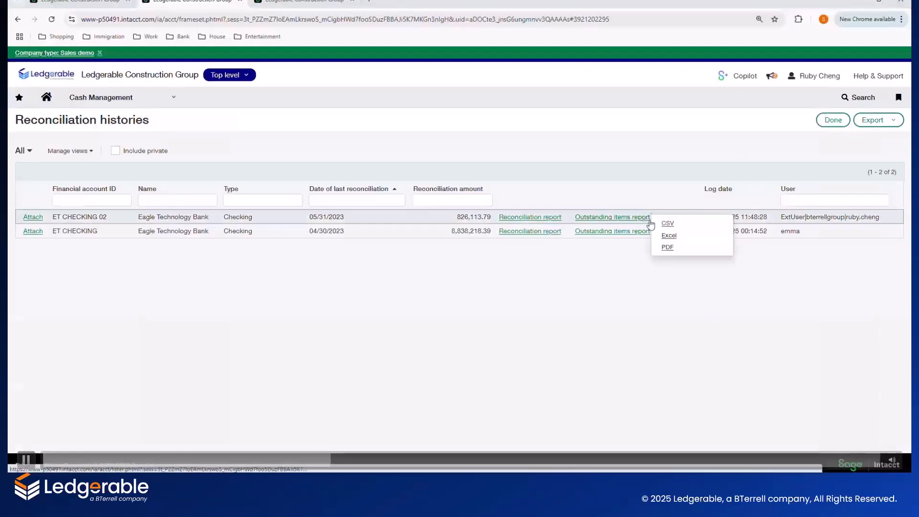
pyautogui.click(670, 251)
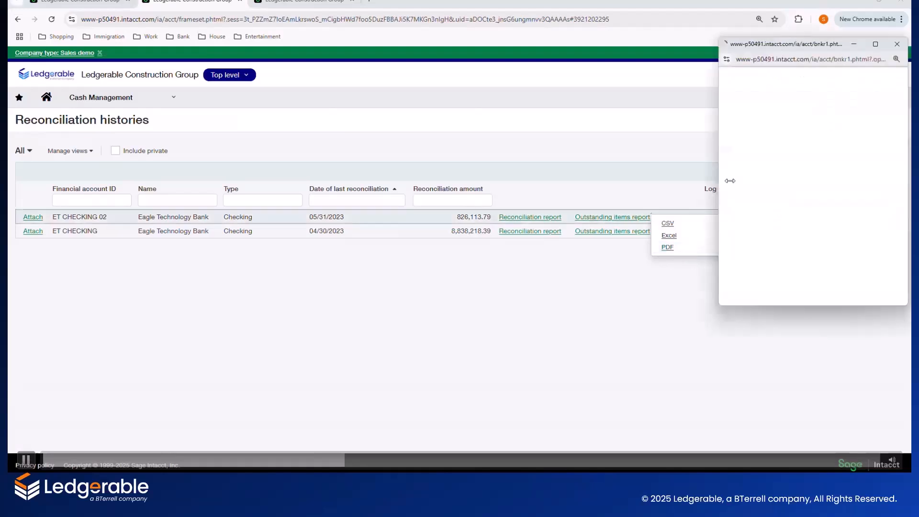
pyautogui.click(873, 45)
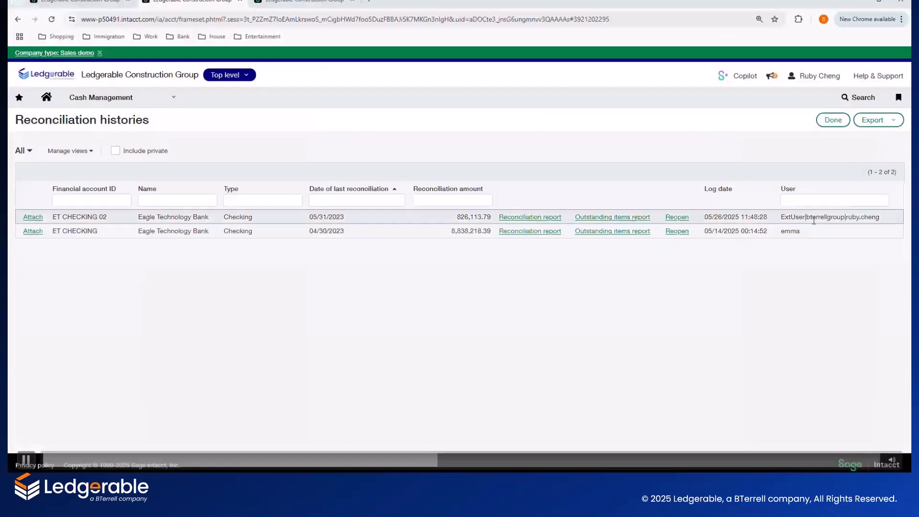
# Request reopening the 05/31/2023 reconciliation of ET CHECKING 02 and cancel the request.
pyautogui.click(675, 218)
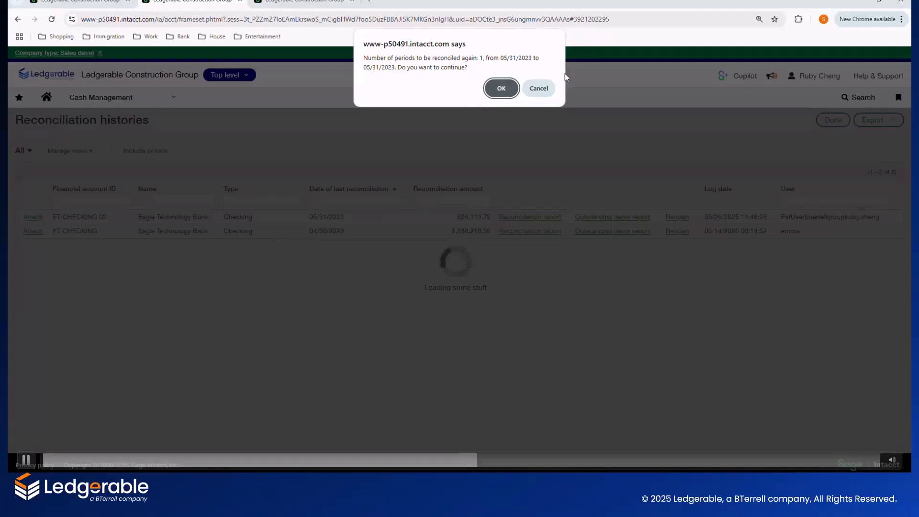
pyautogui.click(539, 89)
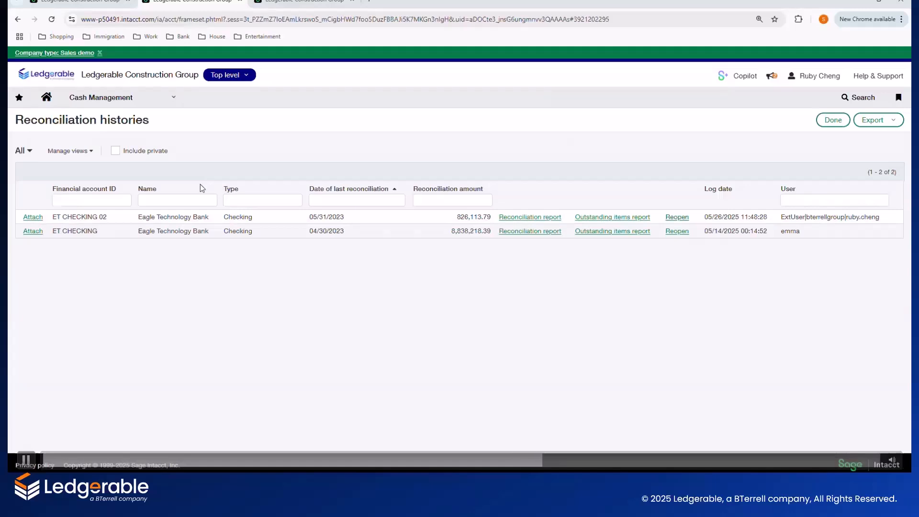
pyautogui.click(56, 203)
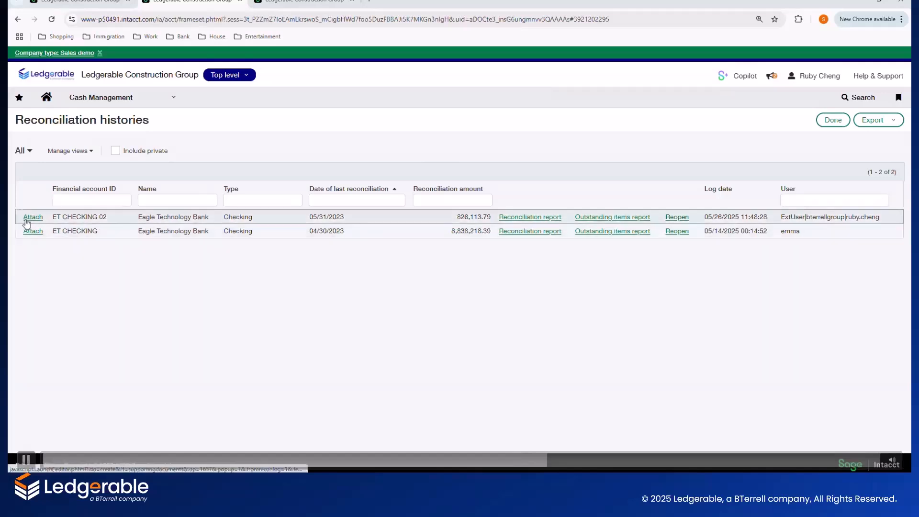
pyautogui.press('space')
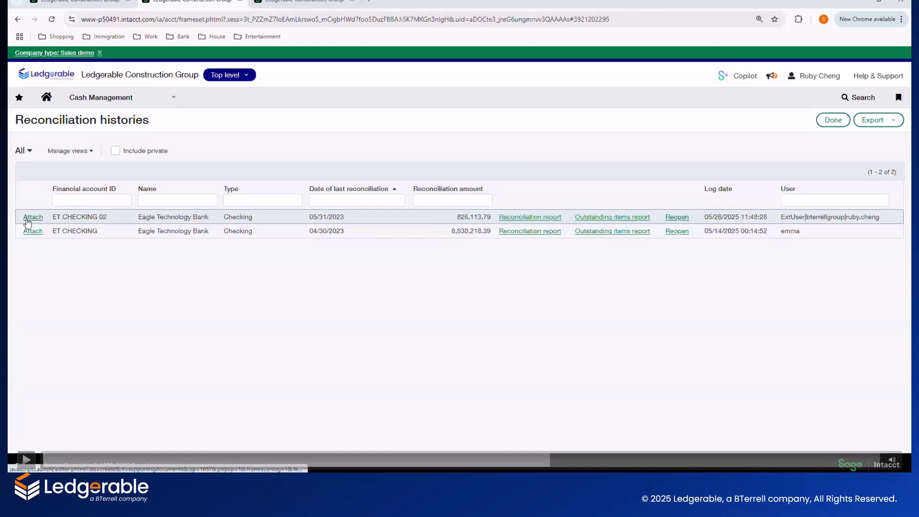
pyautogui.press('space')
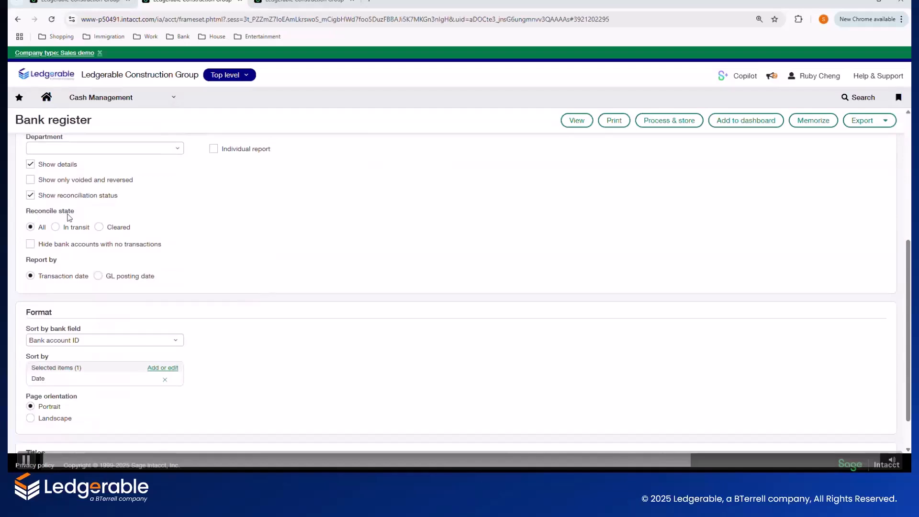
pyautogui.press('space')
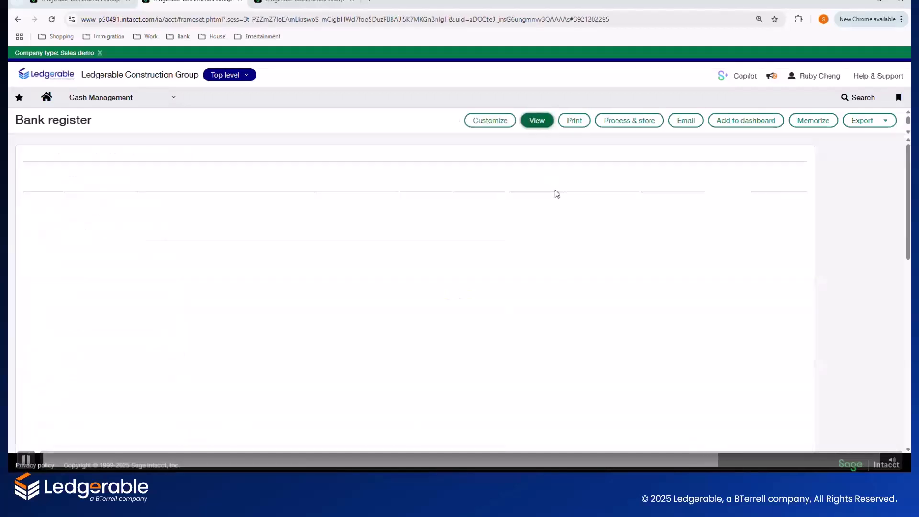
pyautogui.press('space')
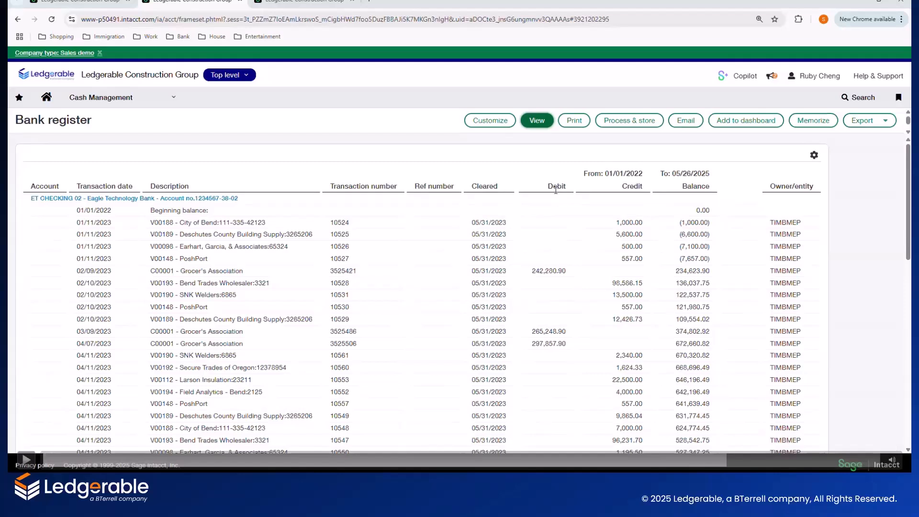
pyautogui.press('space')
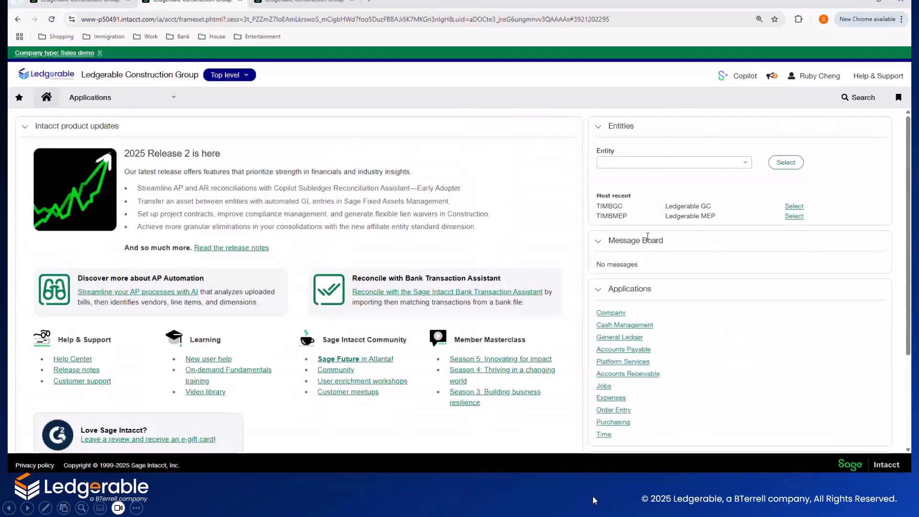
pyautogui.click(609, 360)
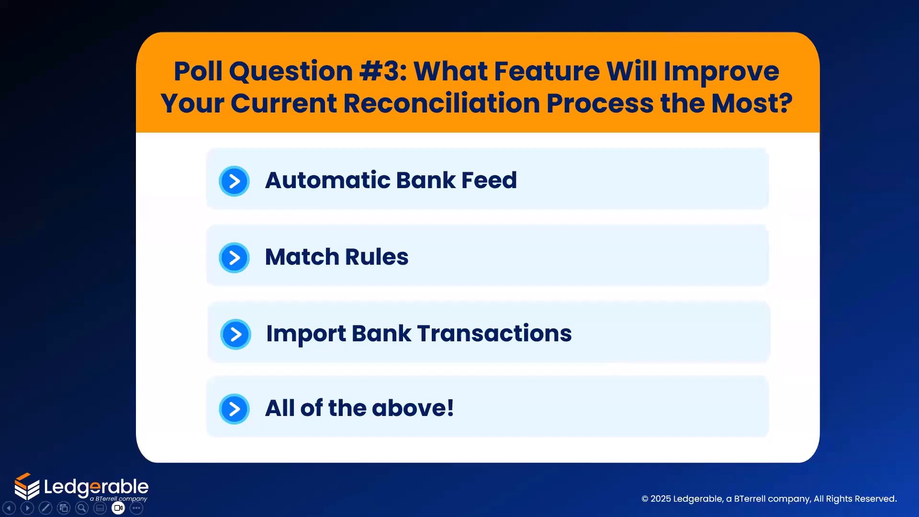